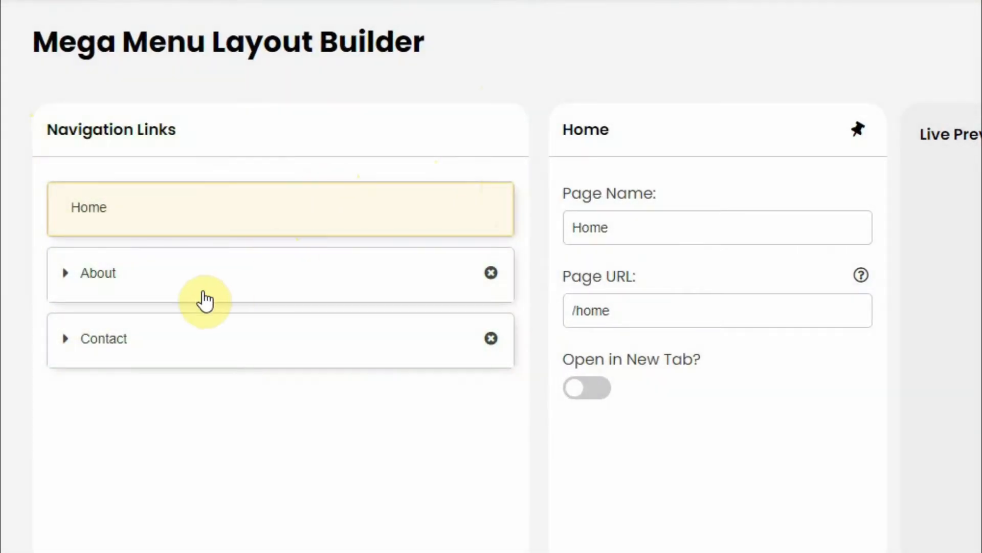
Step: View the page settings of the About and Contact navigation links
left_click(176, 287)
left_click(154, 401)
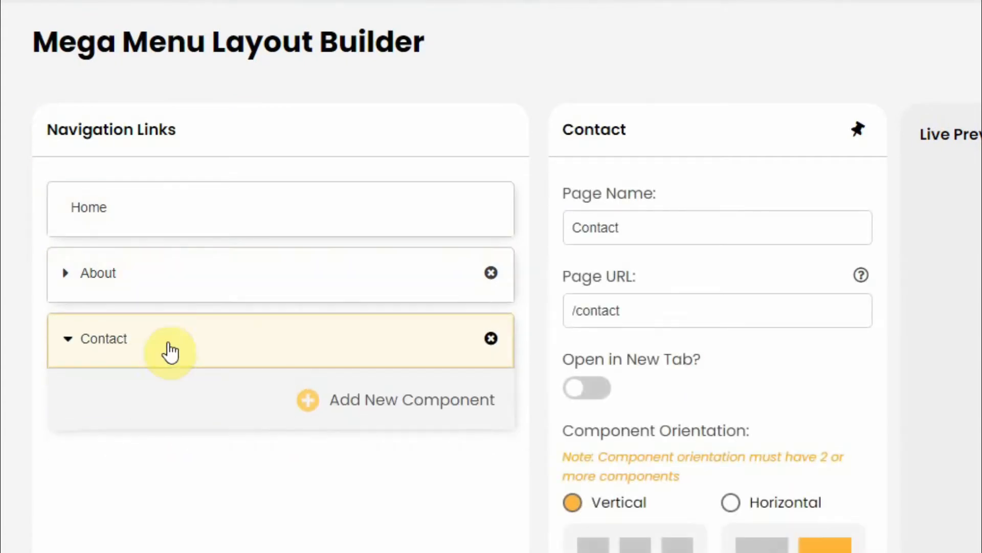
left_click(179, 337)
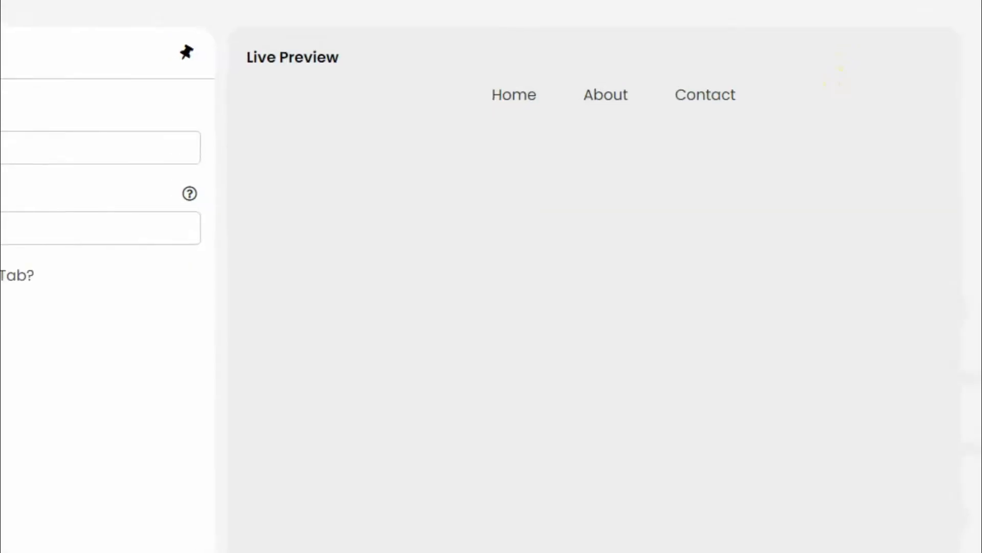
Step: Add a new navigation link to the menu and delete it again
left_click(94, 536)
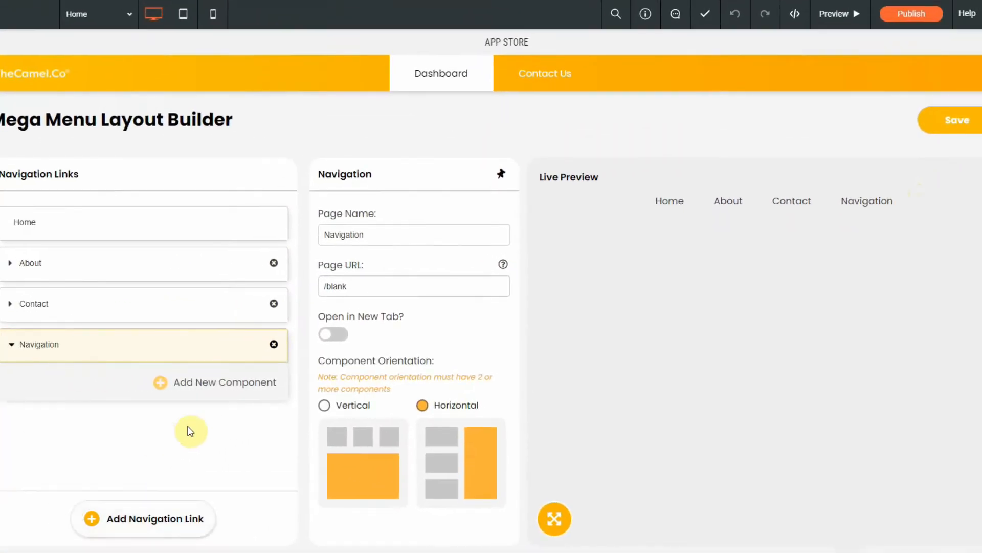
left_click(275, 346)
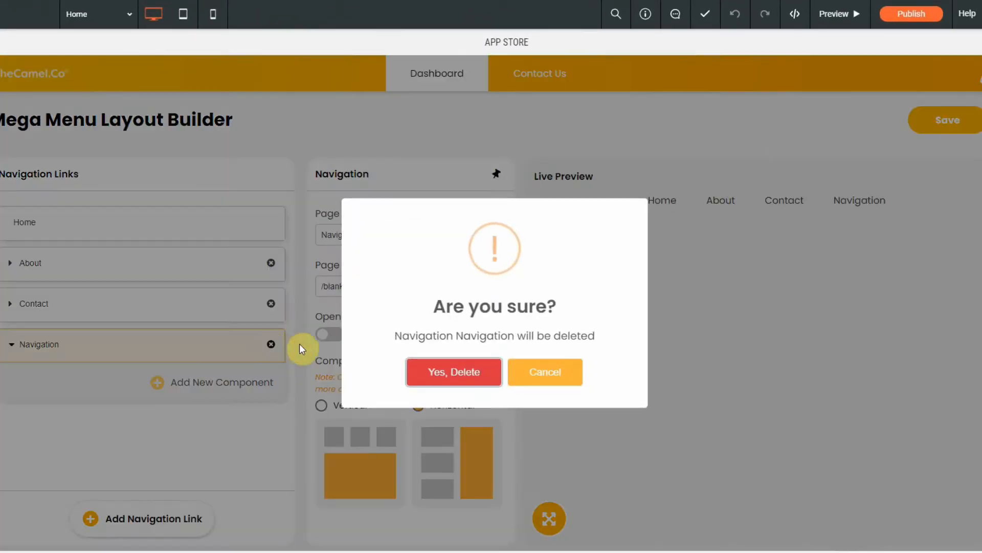
key("Return")
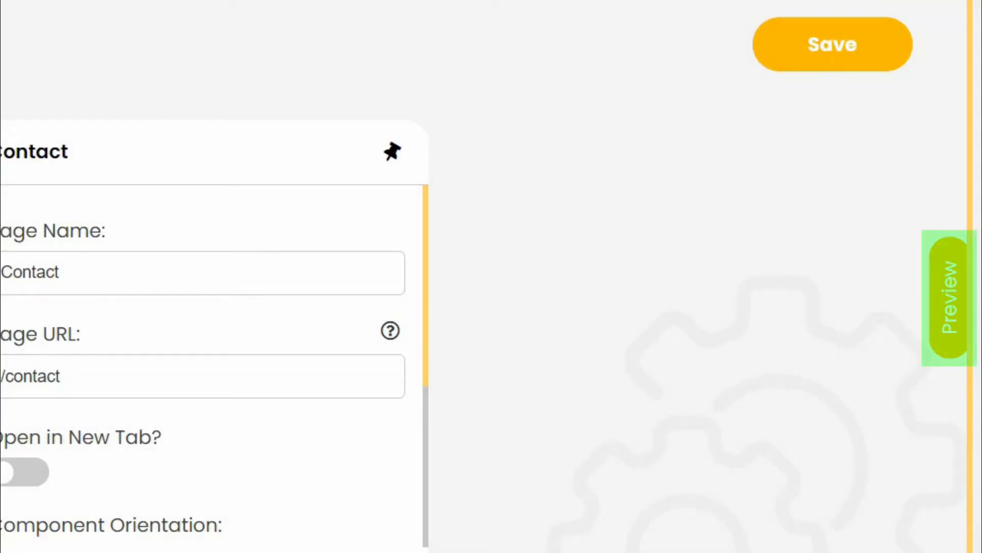
Step: Check the menu in the slide-out preview, close the preview and save the layout
left_click(953, 307)
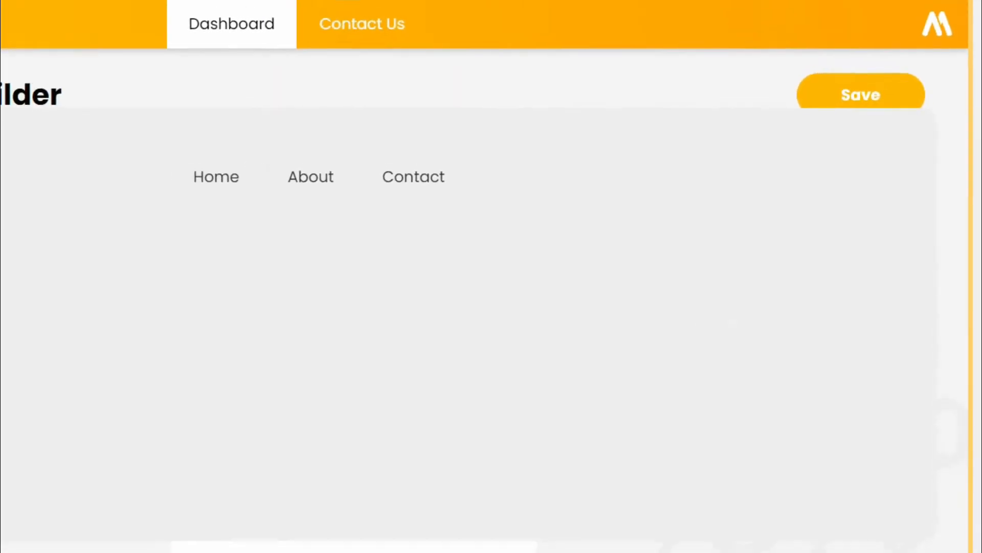
left_click(1, 296)
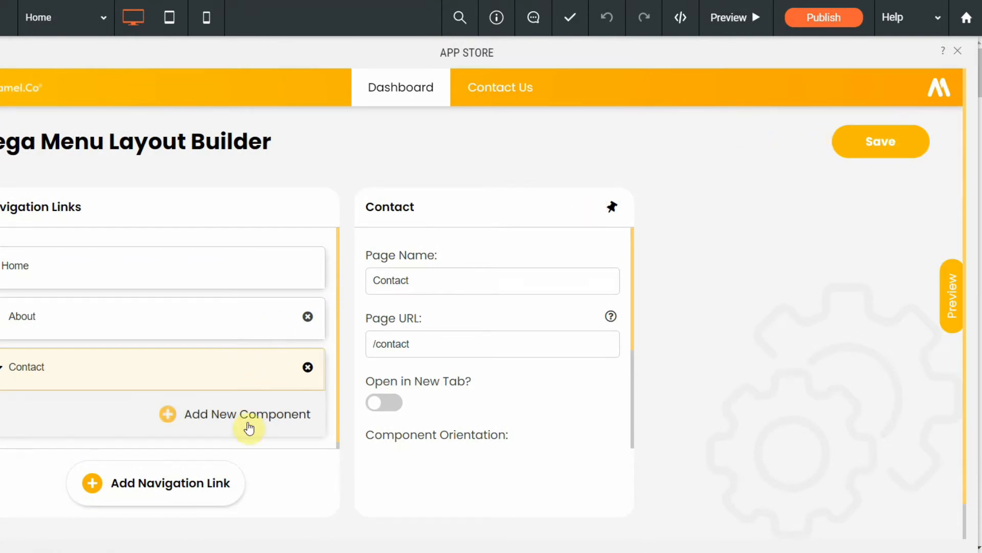
left_click(851, 152)
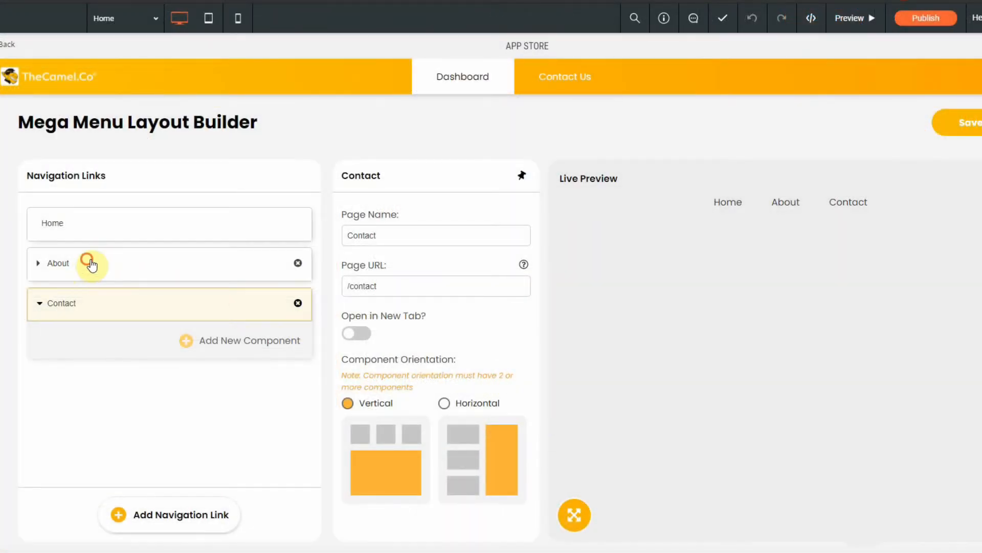
Step: Add a Thumbnail component and a Sub Navigation component to the About navigation link
left_click(90, 263)
left_click(89, 261)
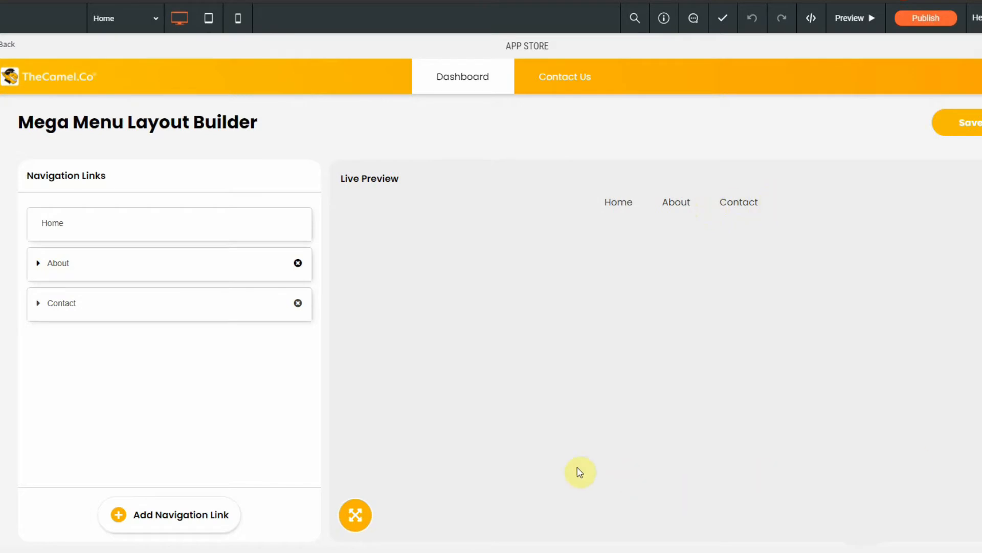
left_click(105, 267)
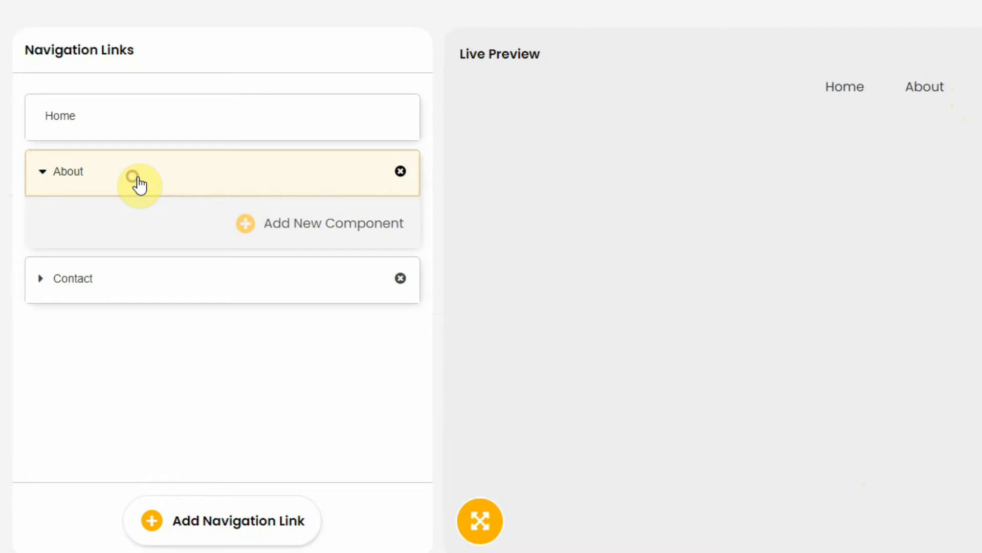
left_click(135, 183)
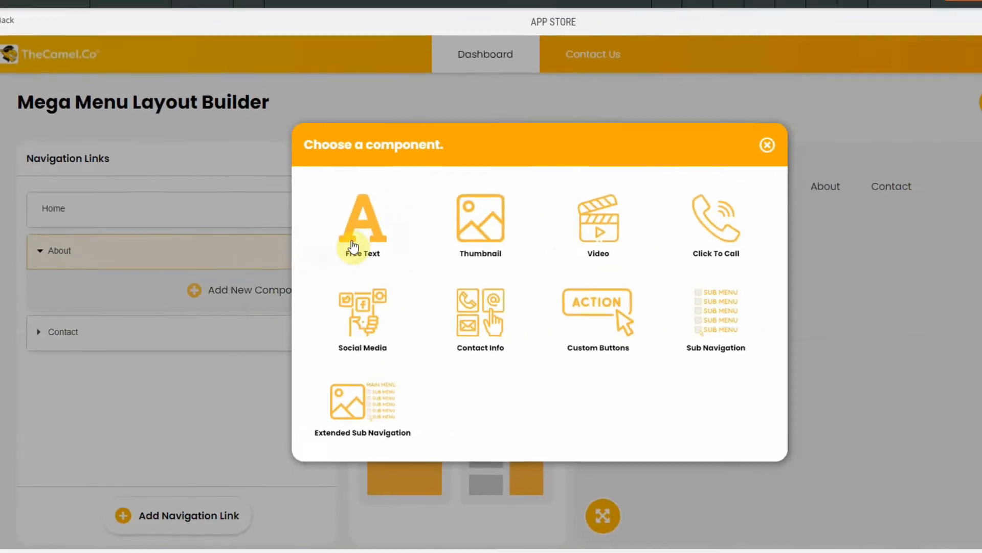
left_click(320, 229)
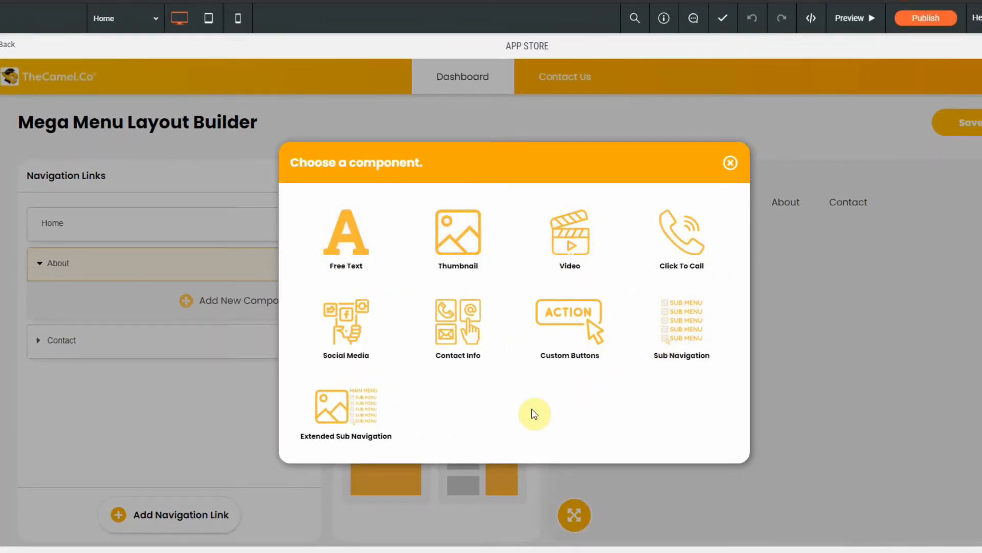
left_click(488, 262)
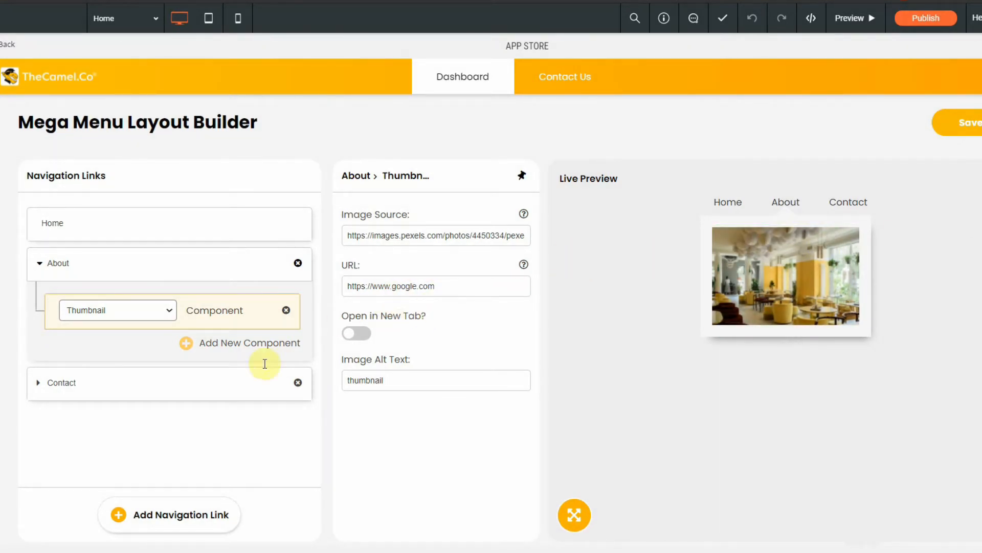
left_click(251, 348)
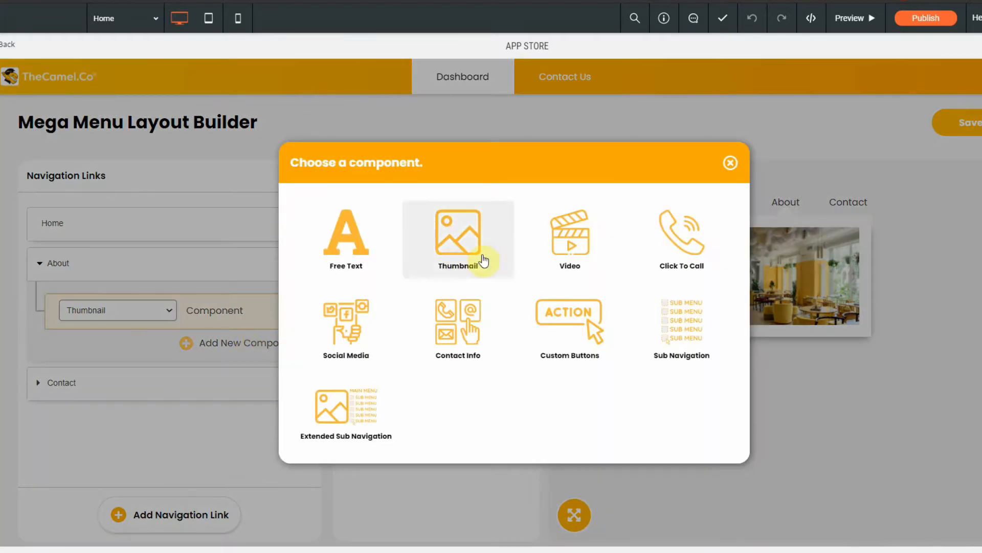
left_click(692, 347)
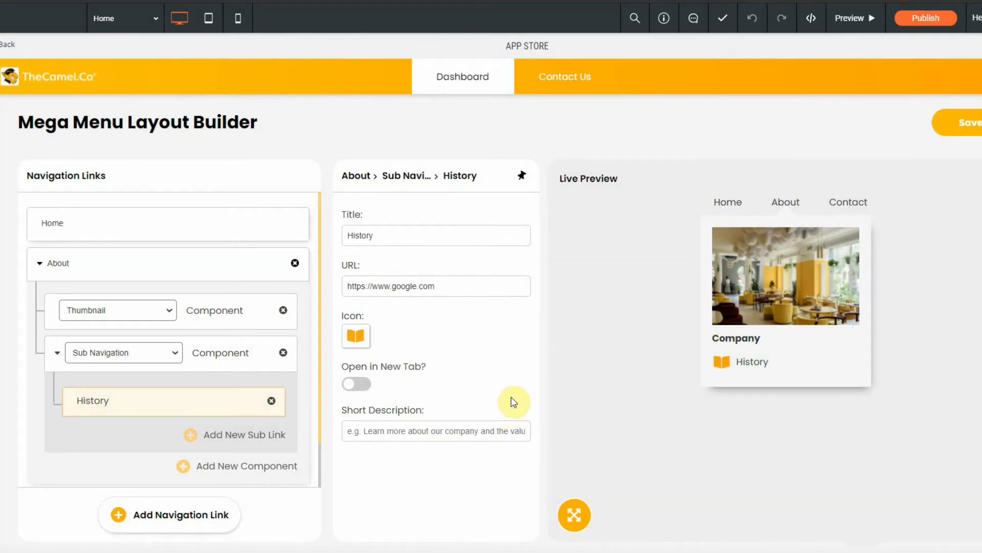
Step: Read the page URL help for the About link, close it and save the menu layout
left_click(232, 370)
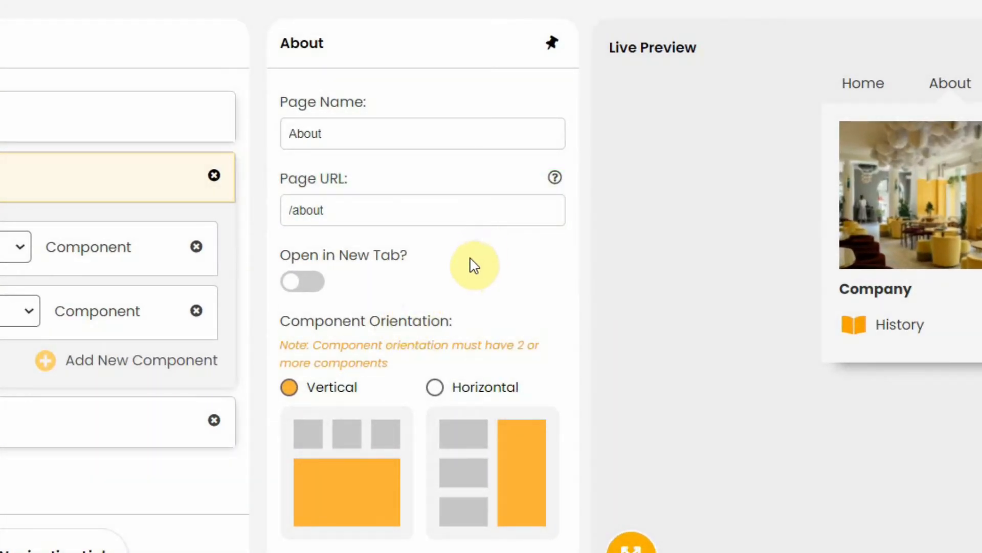
left_click(554, 177)
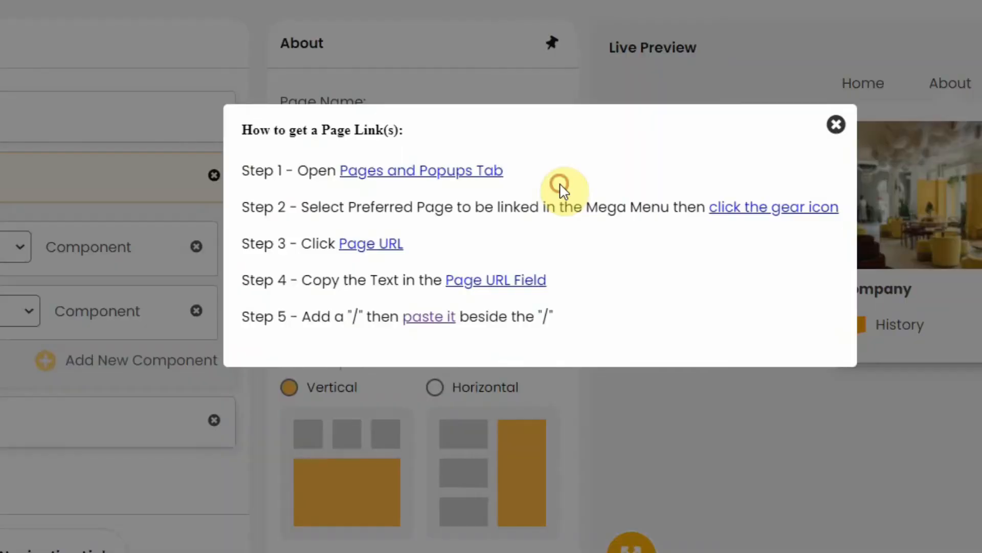
left_click(837, 126)
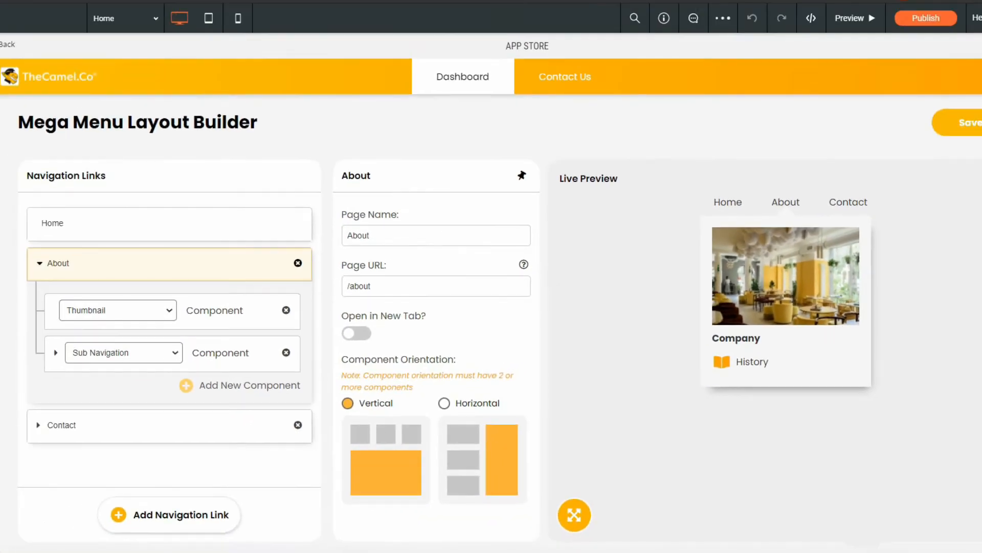
left_click(959, 124)
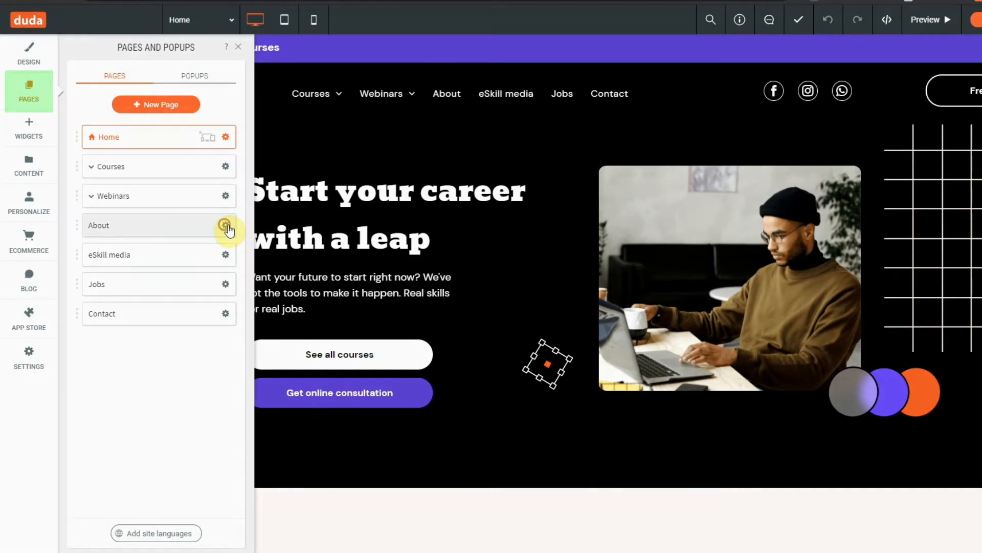
Step: Copy the About page's URL text from the site's page settings and close those settings
left_click(225, 225)
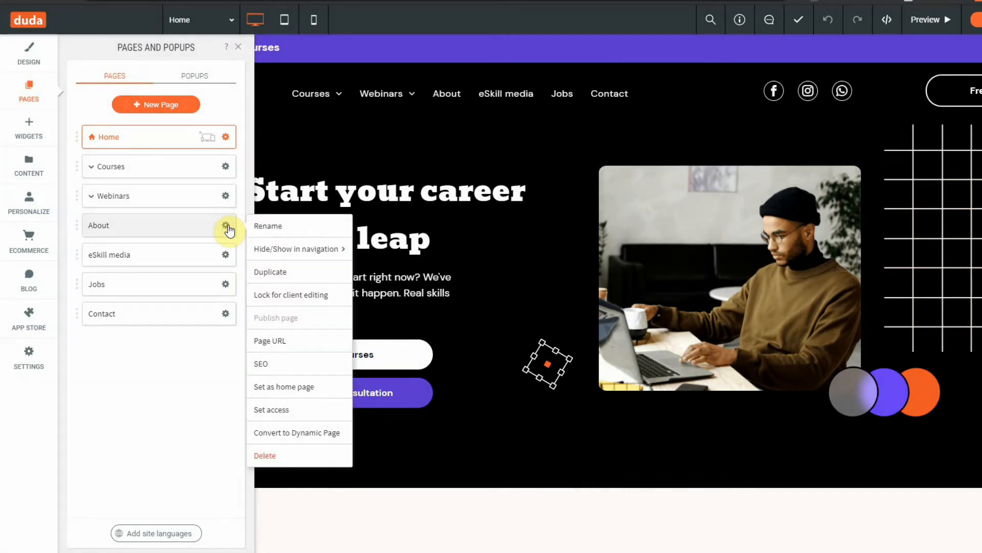
left_click(309, 341)
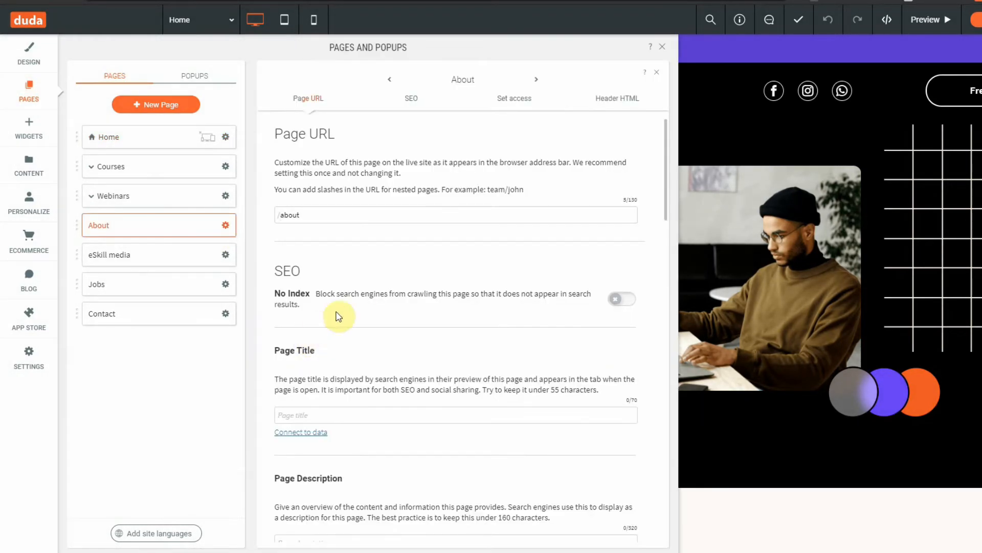
right_click(292, 213)
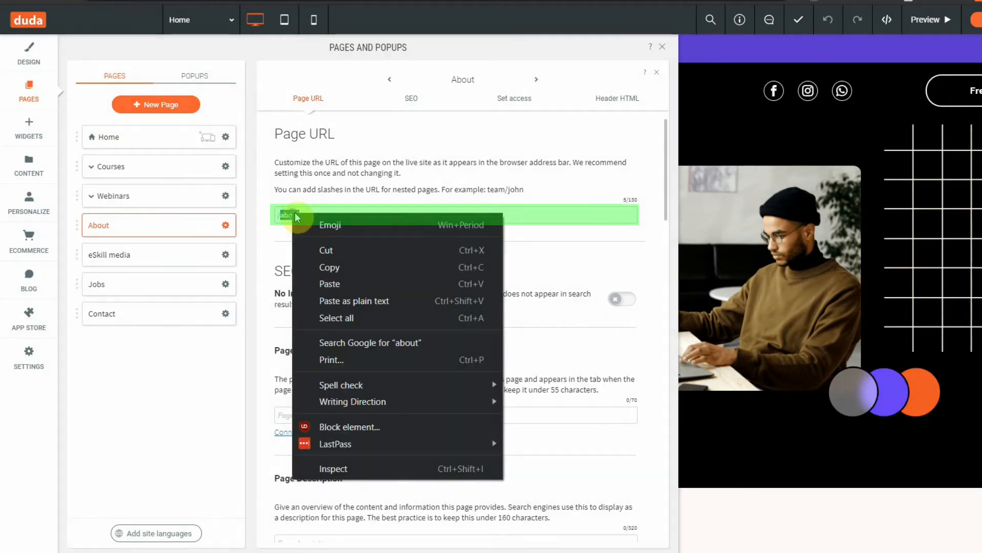
left_click(325, 267)
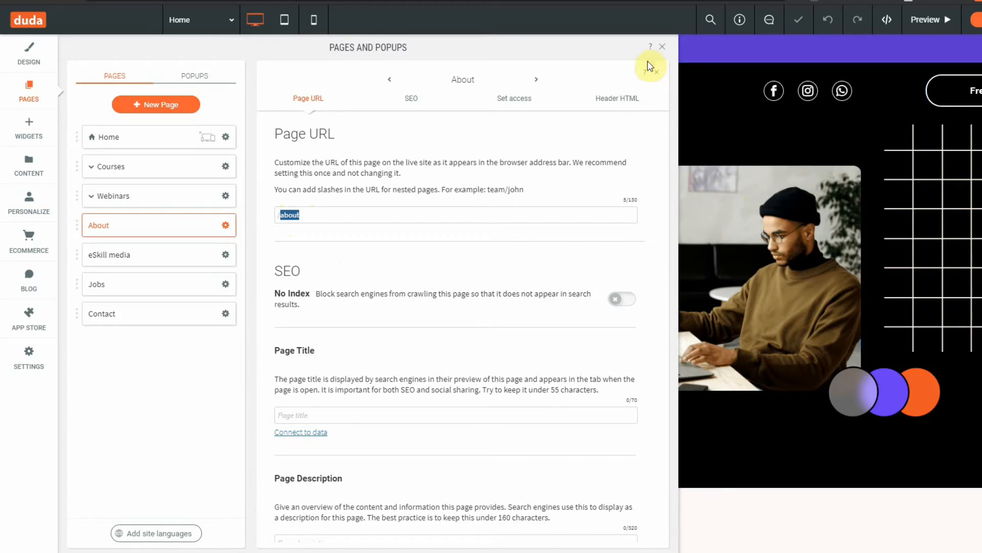
left_click(662, 49)
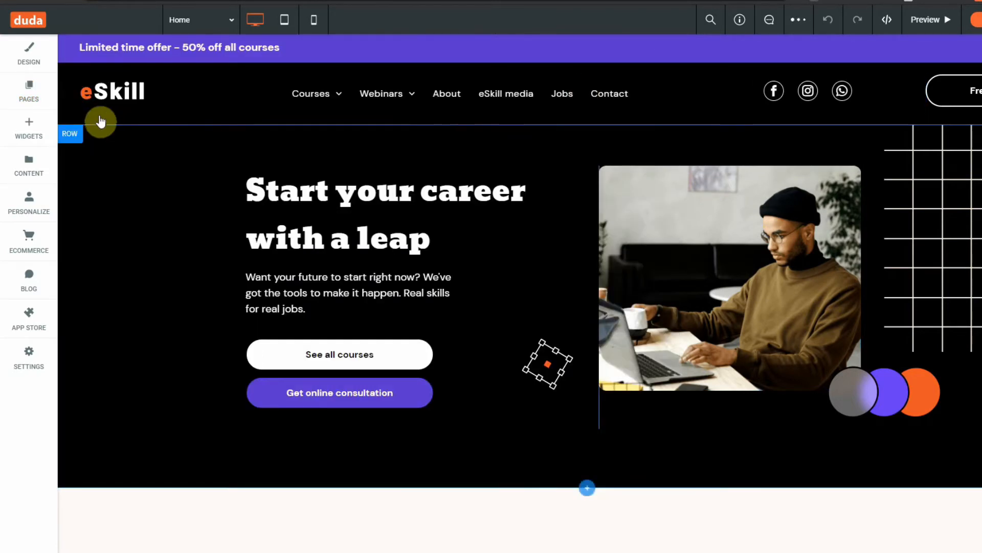
Step: Reopen the installed Mega Menu Widget from the App Store and continue past its intro to the layout builder
left_click(30, 320)
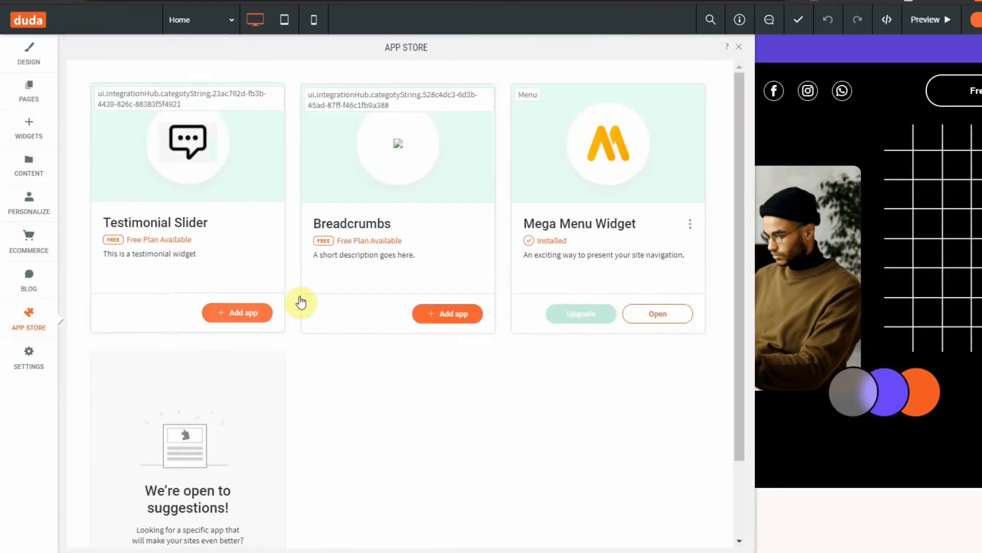
left_click(658, 308)
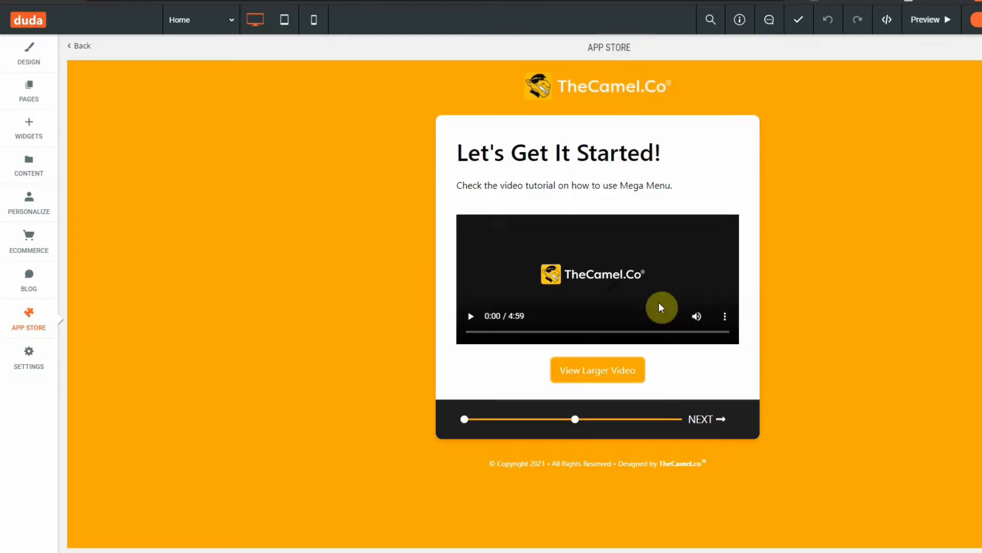
left_click(722, 422)
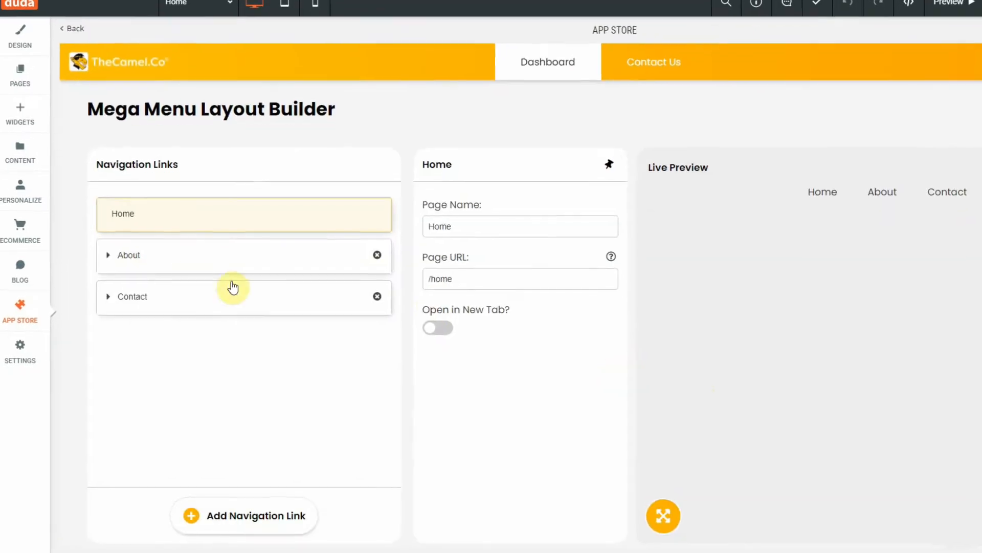
Step: Replace the About link's page URL with the copied text and put a slash before it, giving /about
left_click(147, 281)
left_click(483, 264)
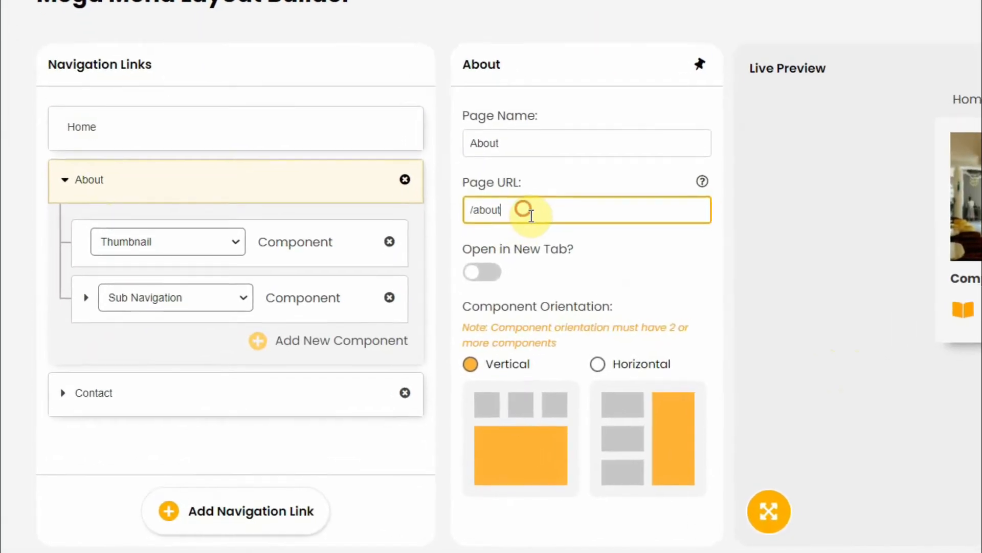
left_click_drag(550, 192, 471, 189)
right_click(509, 183)
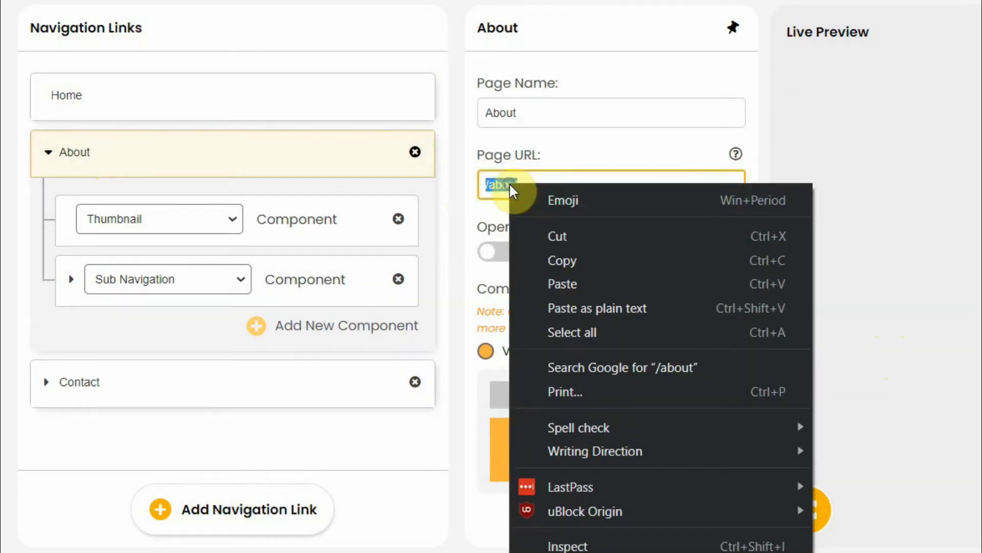
left_click(581, 277)
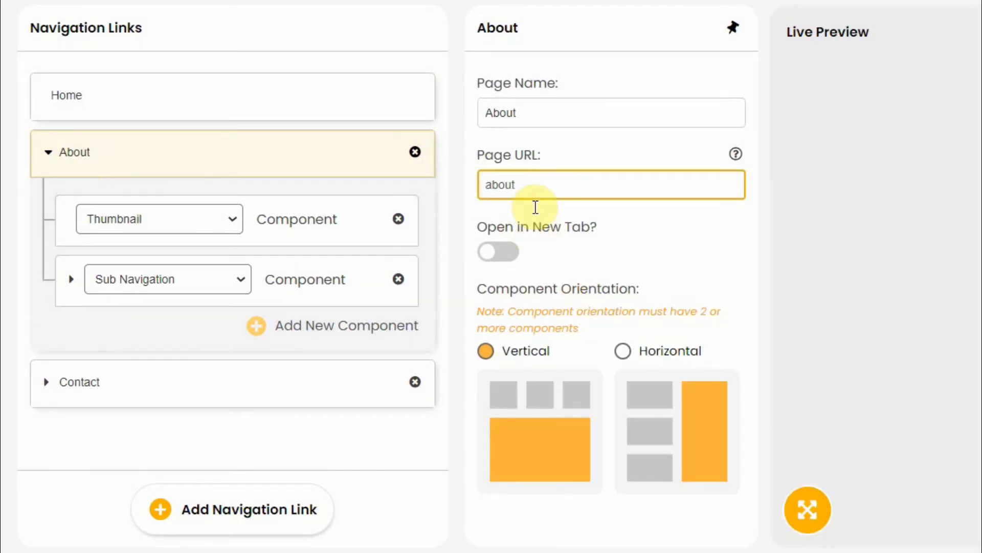
left_click(535, 207)
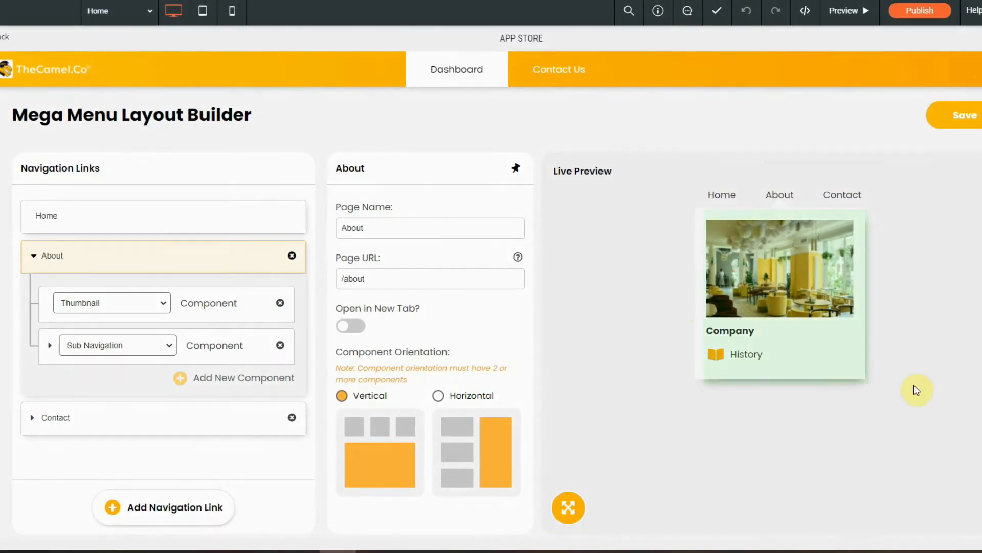
Step: Set the About link's component orientation to Horizontal and move the About link below Contact
left_click(487, 400)
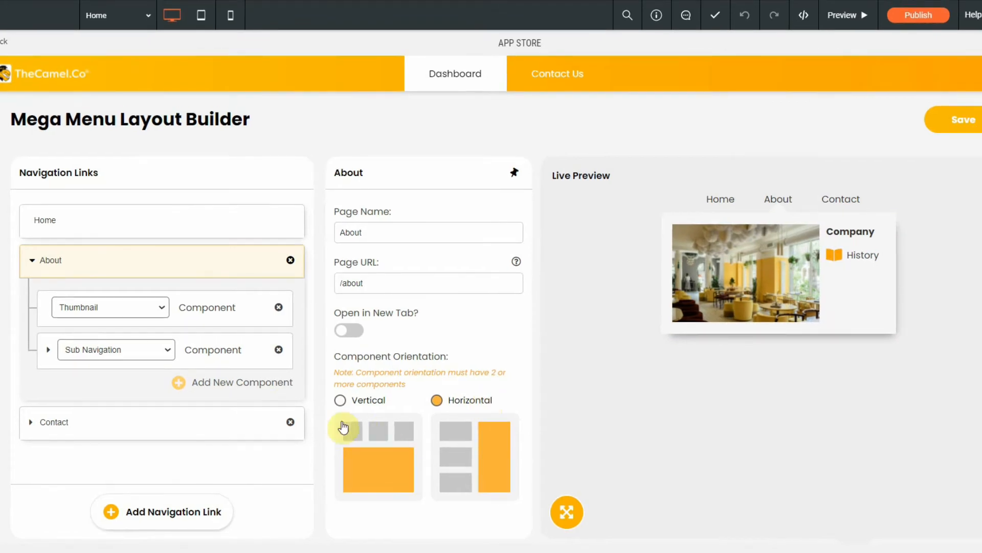
left_click_drag(92, 271, 77, 318)
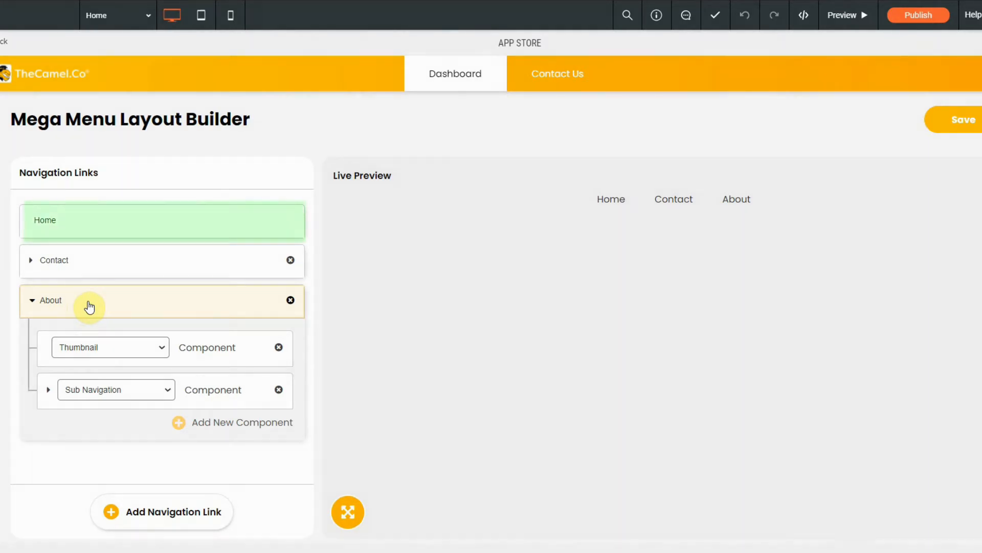
Step: Add a new navigation link below Home and set its page name to Courses
left_click(135, 221)
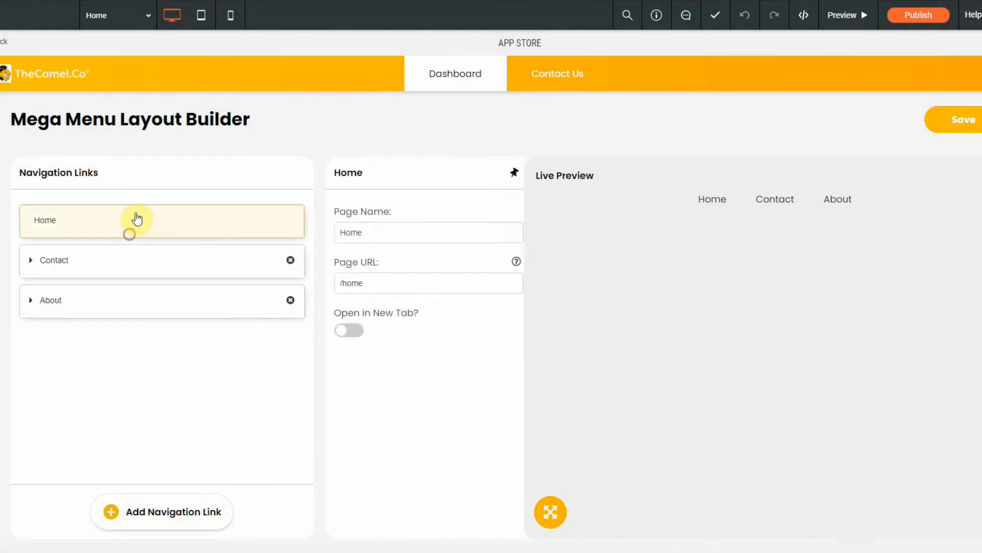
left_click(167, 514)
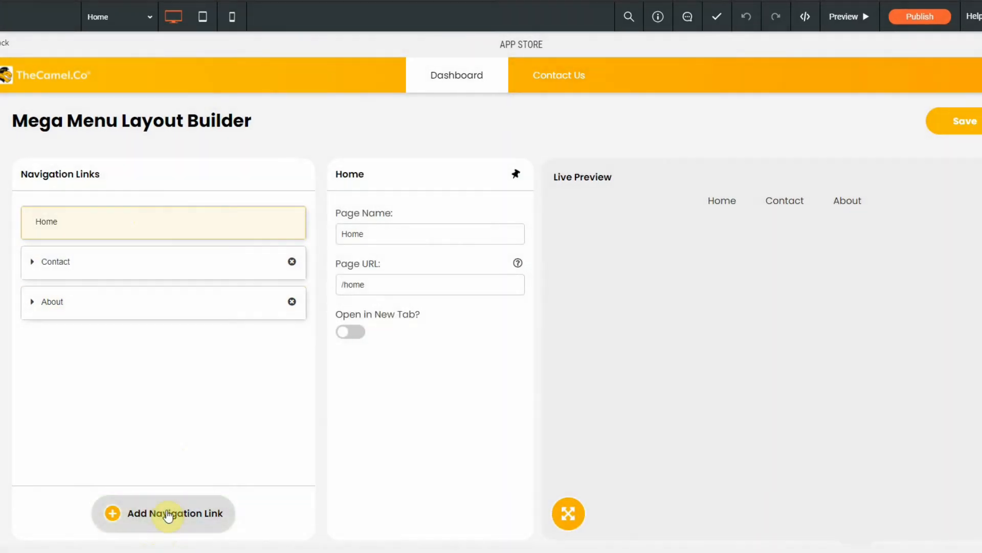
double_click(452, 231)
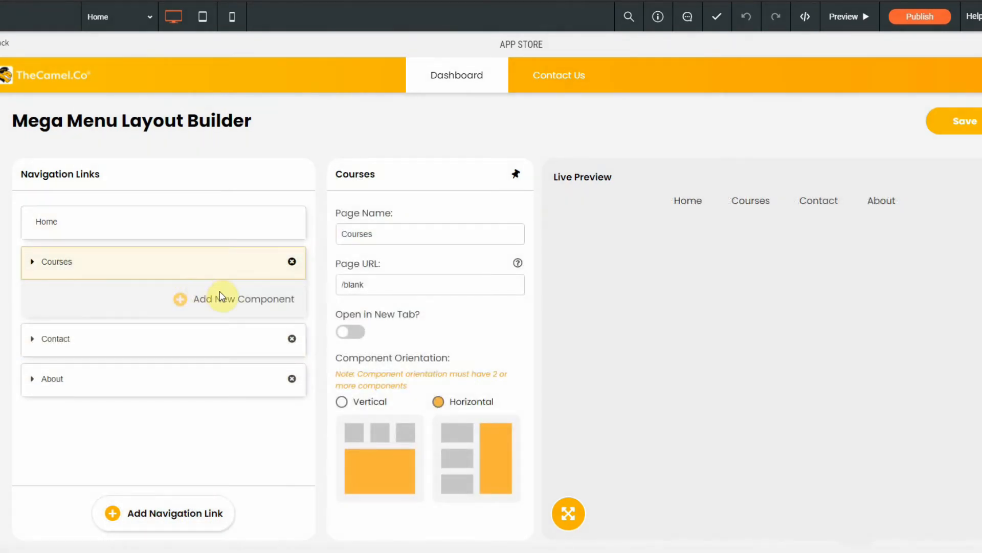
Step: Look over the component types available for the Courses link, close the chooser and preview the About dropdown
left_click(238, 309)
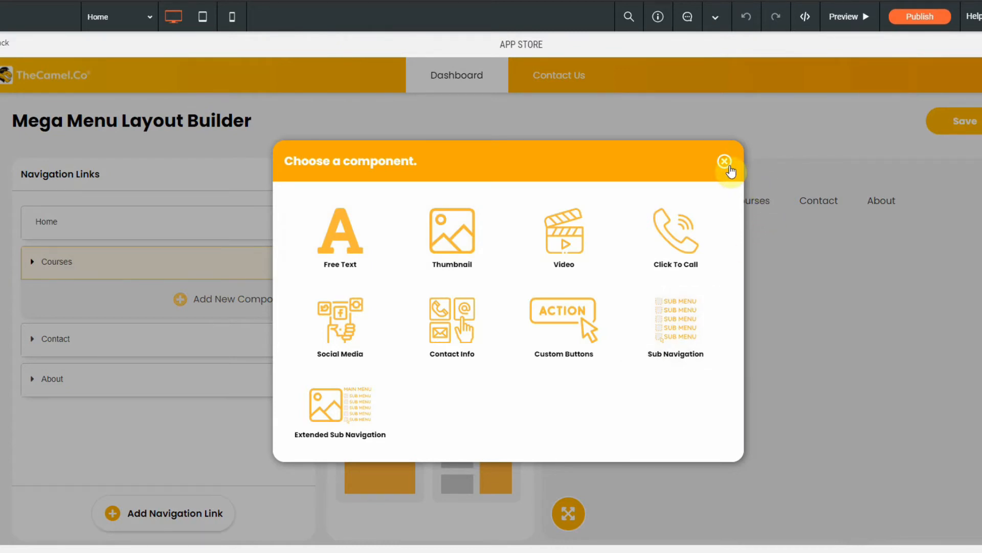
left_click(724, 163)
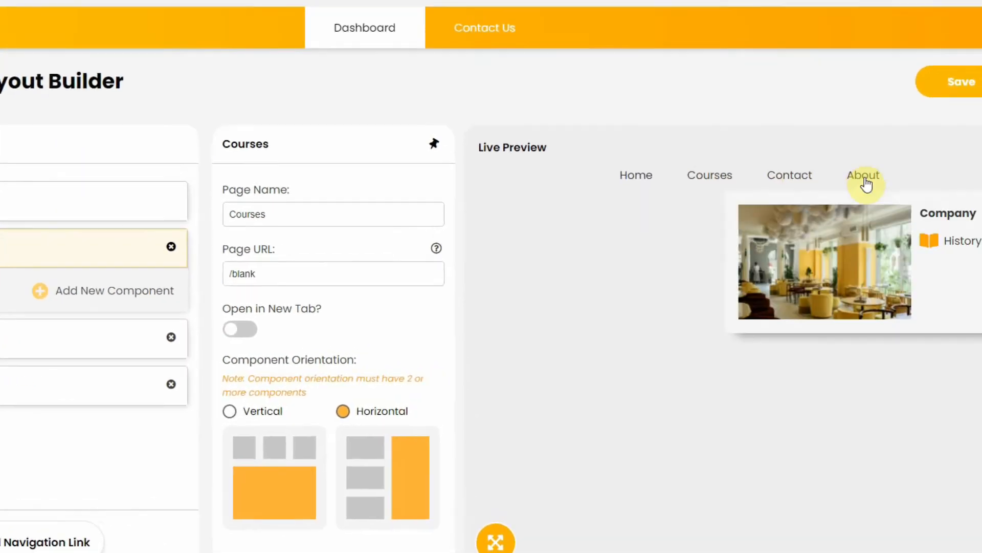
mouse_move(839, 156)
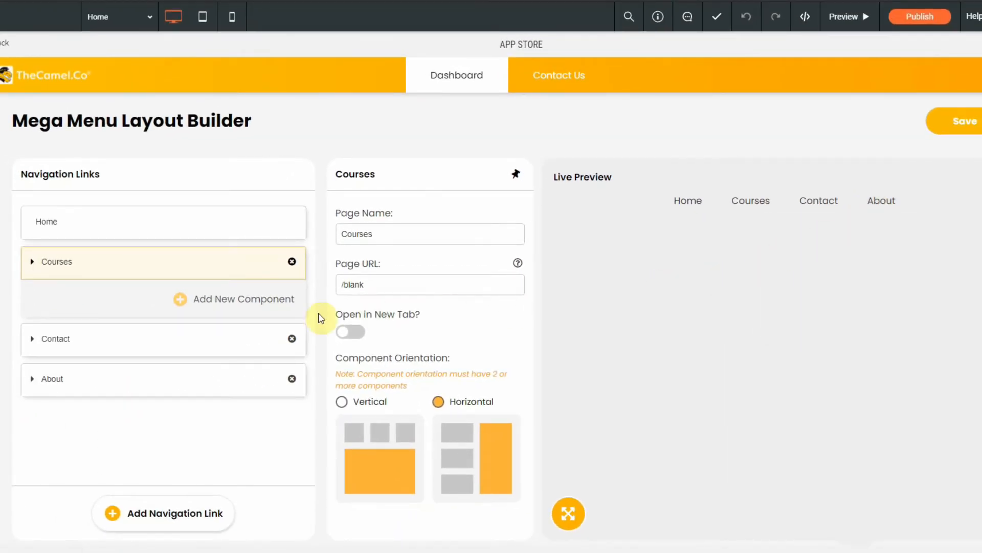
Step: Remove both the Thumbnail and Sub Navigation components from the About link, confirming each deletion
left_click(162, 392)
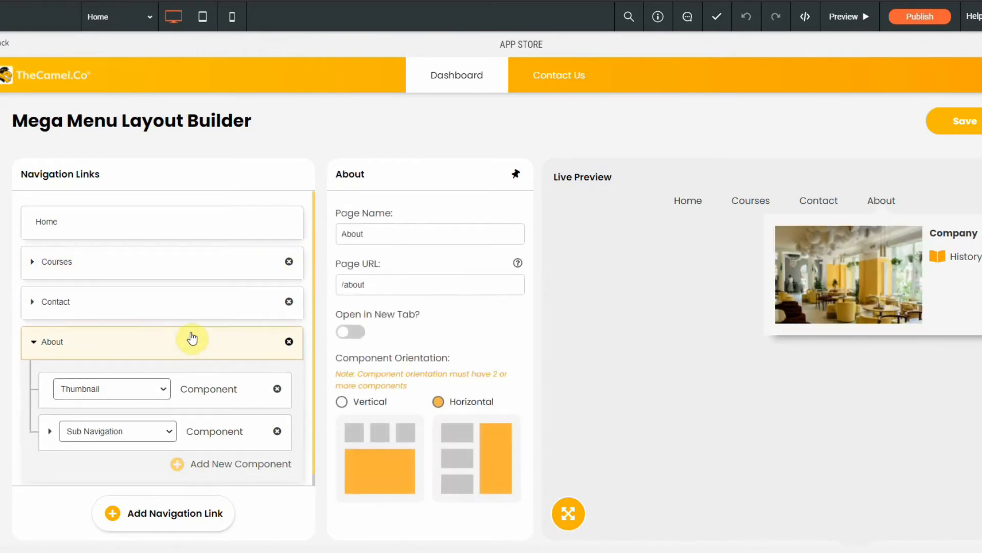
scroll(197, 340, "down", 1)
left_click(278, 378)
key("Return")
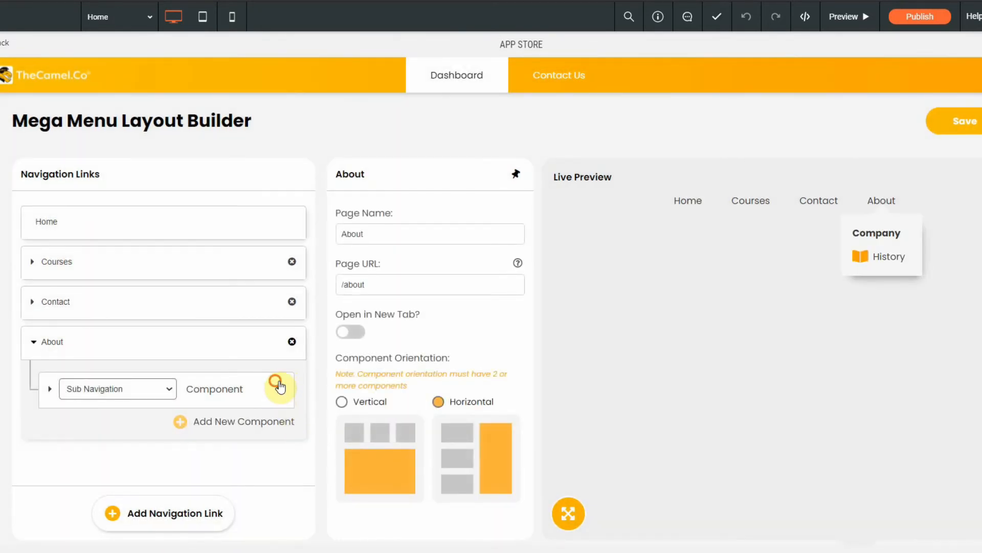
left_click(282, 389)
left_click(279, 389)
key("Return")
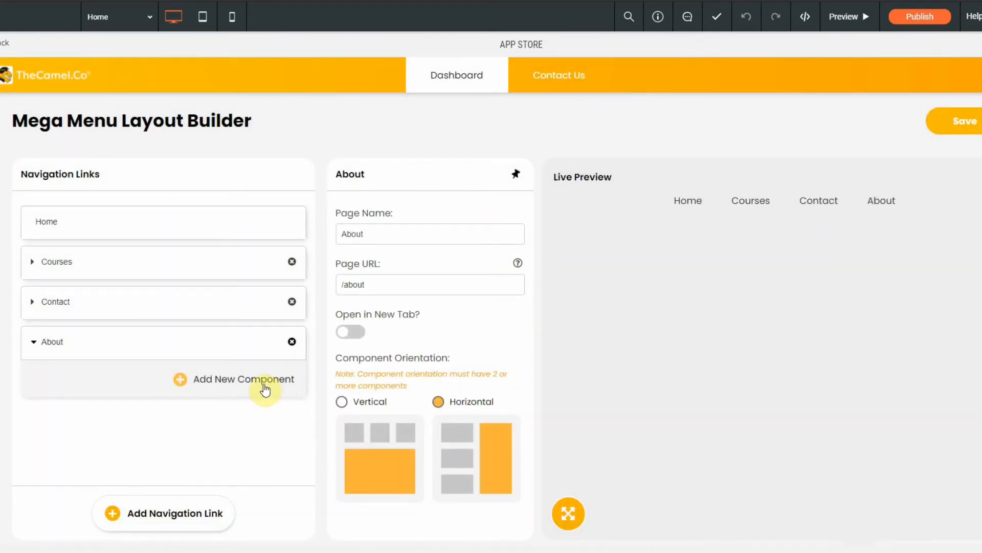
Step: Add an Extended Sub Navigation component to the About link and try its sub-items in the live preview
left_click(205, 385)
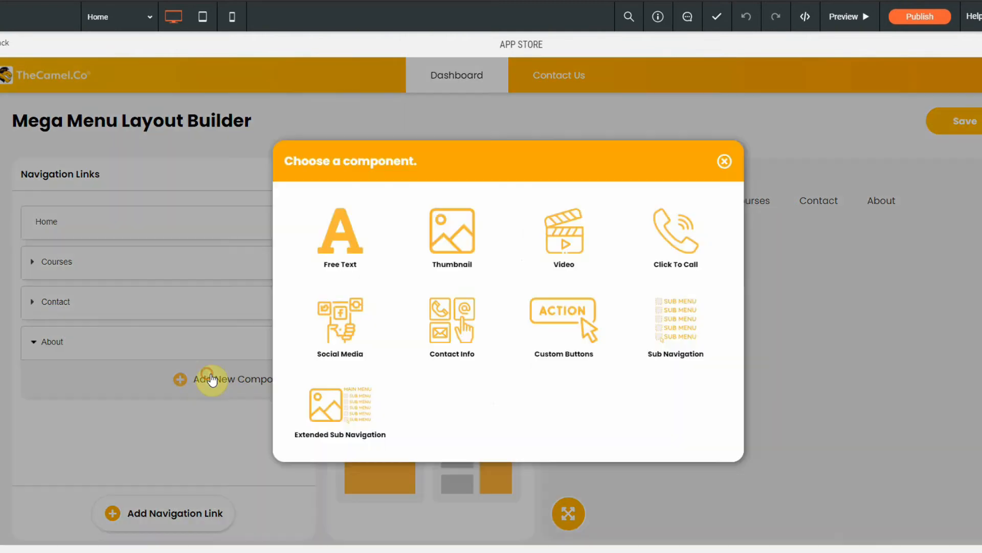
left_click(367, 408)
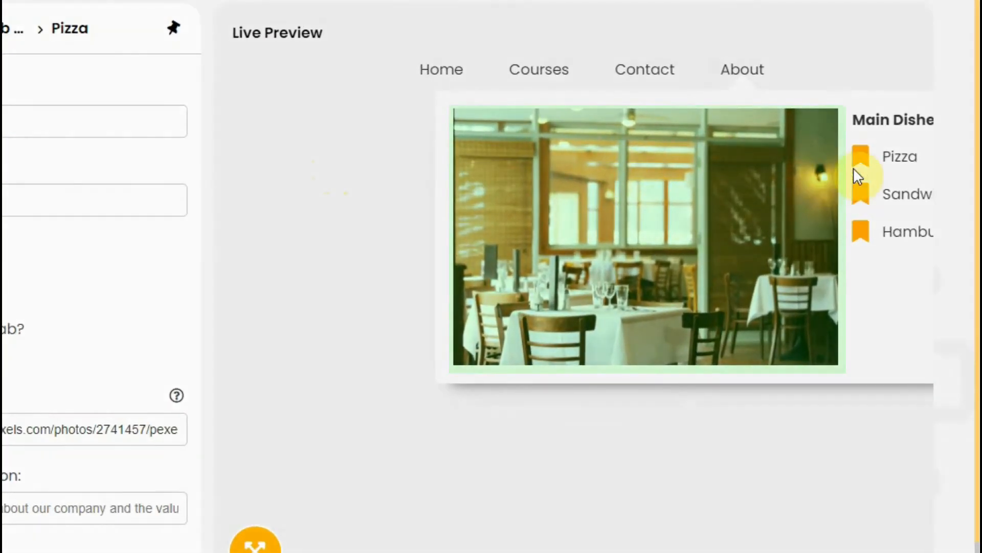
left_click(920, 207)
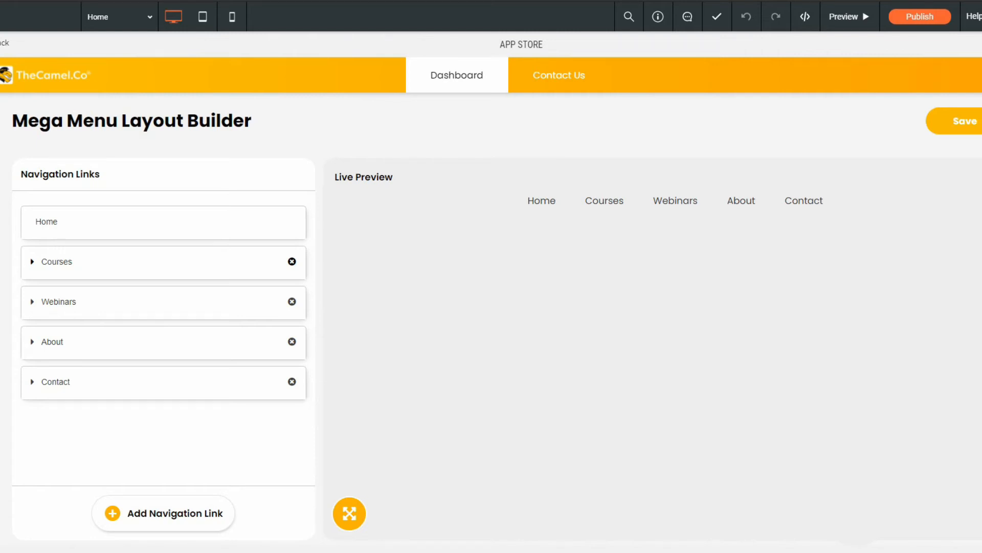
Step: Save the mega menu layout, search the site's widgets for "mega" and place the Mega Menu widget in the header
left_click(960, 122)
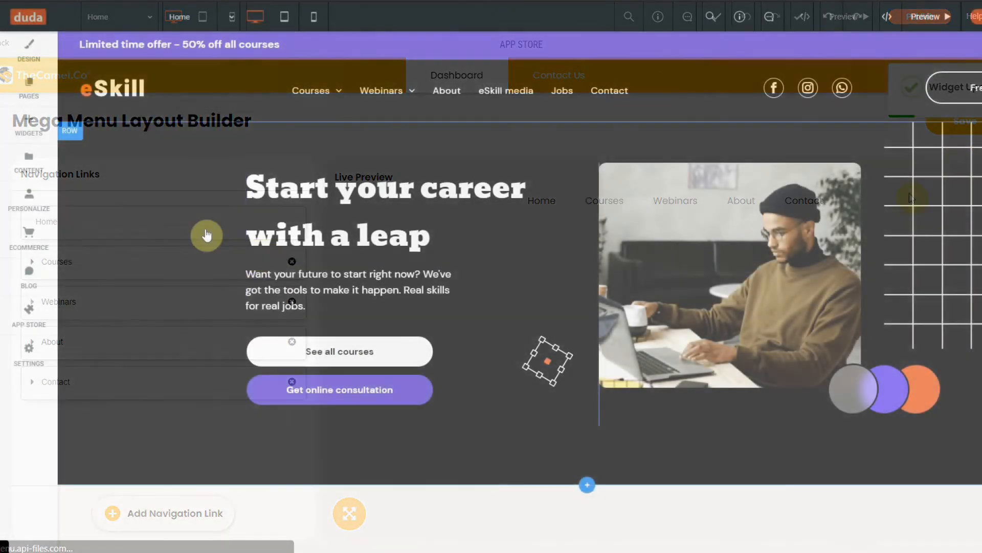
left_click(21, 134)
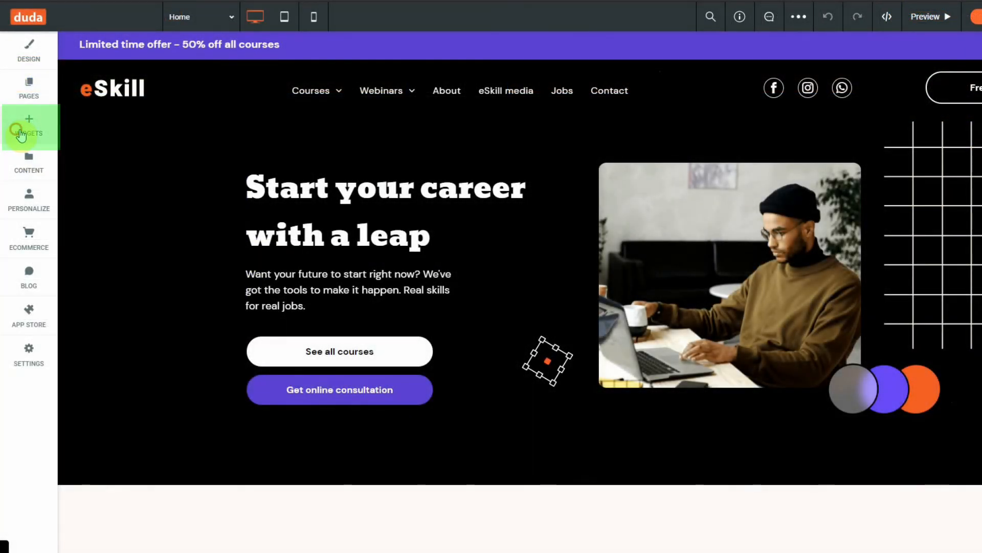
left_click(100, 75)
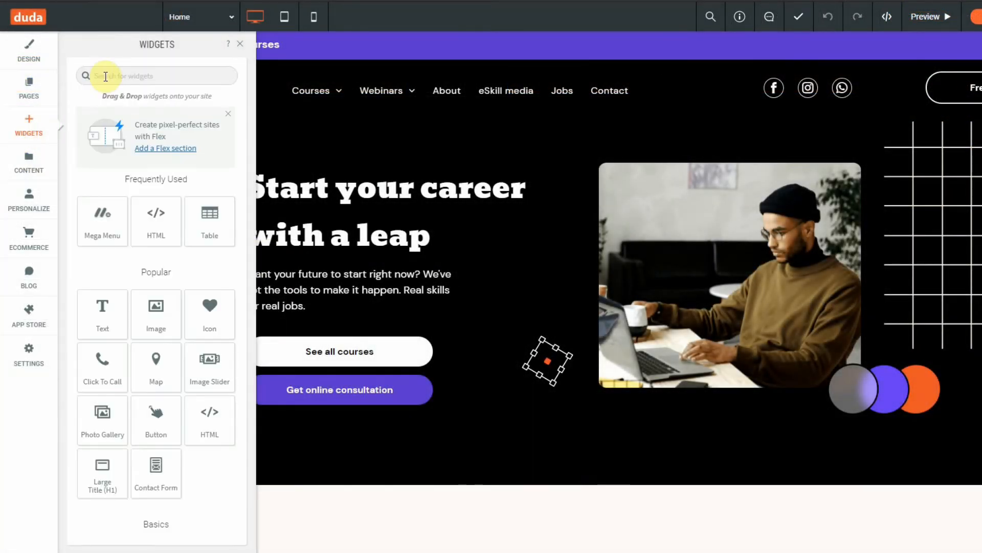
type("mega")
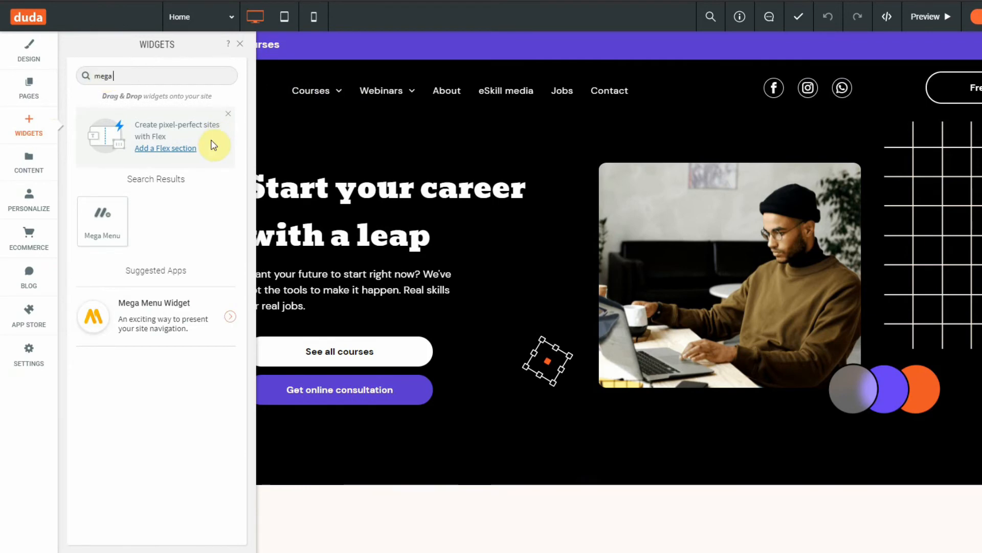
left_click_drag(103, 221, 423, 104)
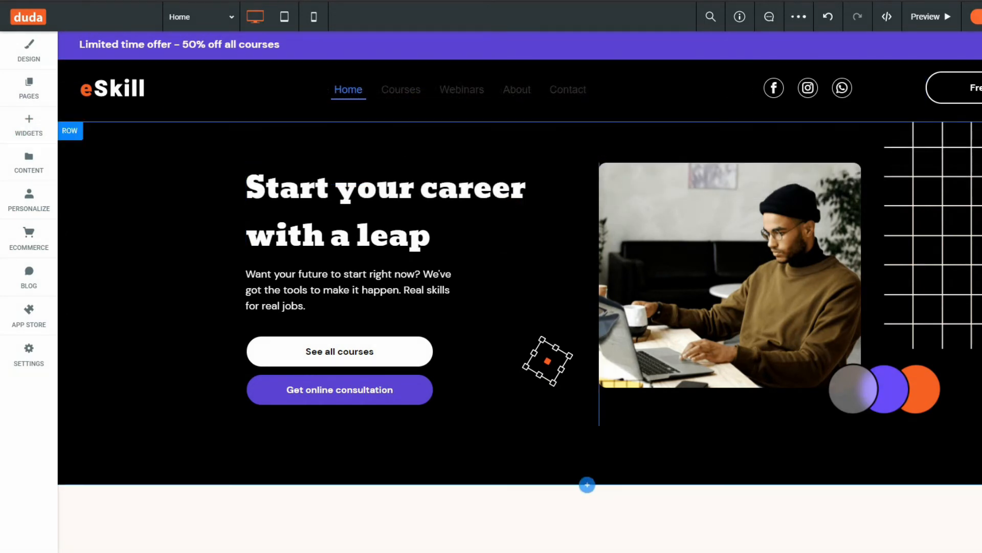
Step: In the header Mega Menu's navigation design options, set the navigation text's font color to the saved white
left_click(436, 96)
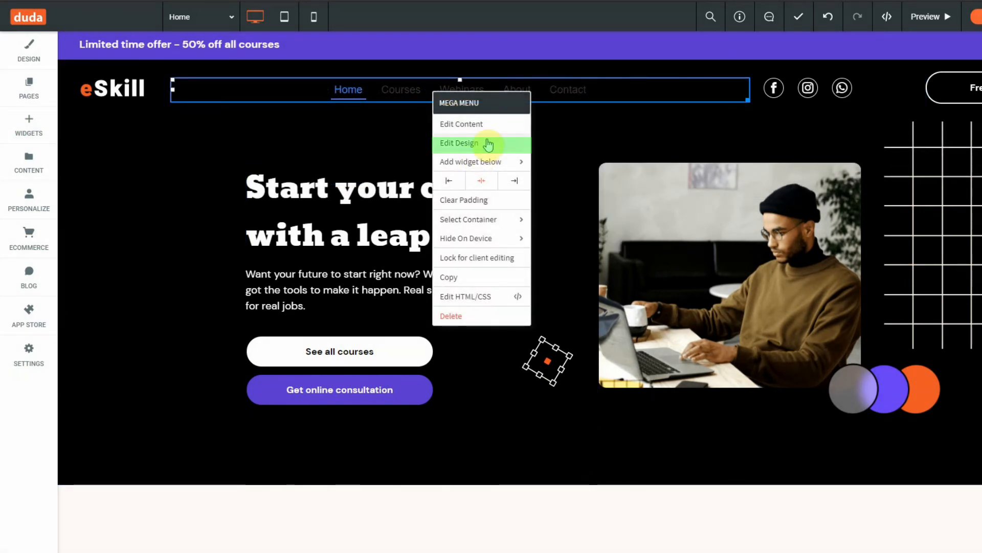
left_click(487, 144)
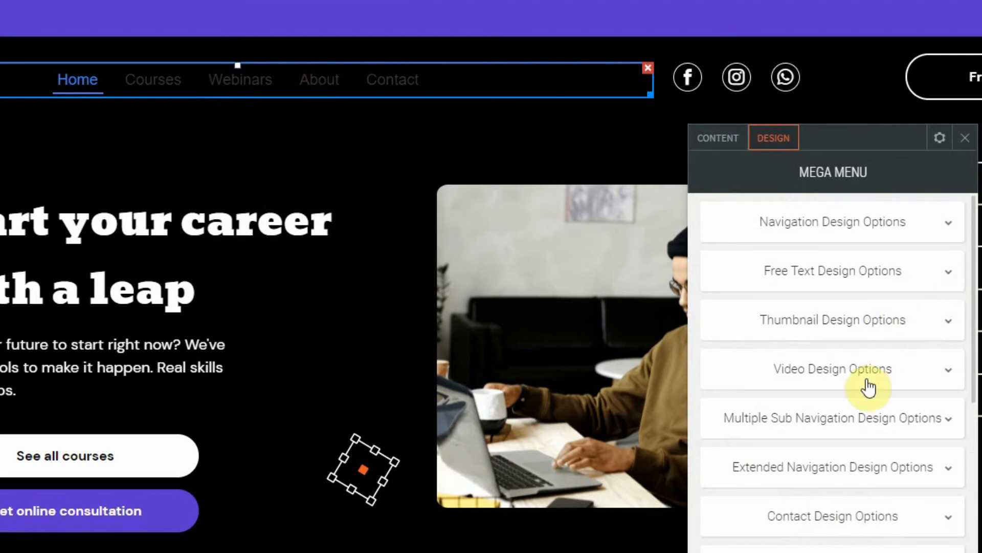
left_click(881, 234)
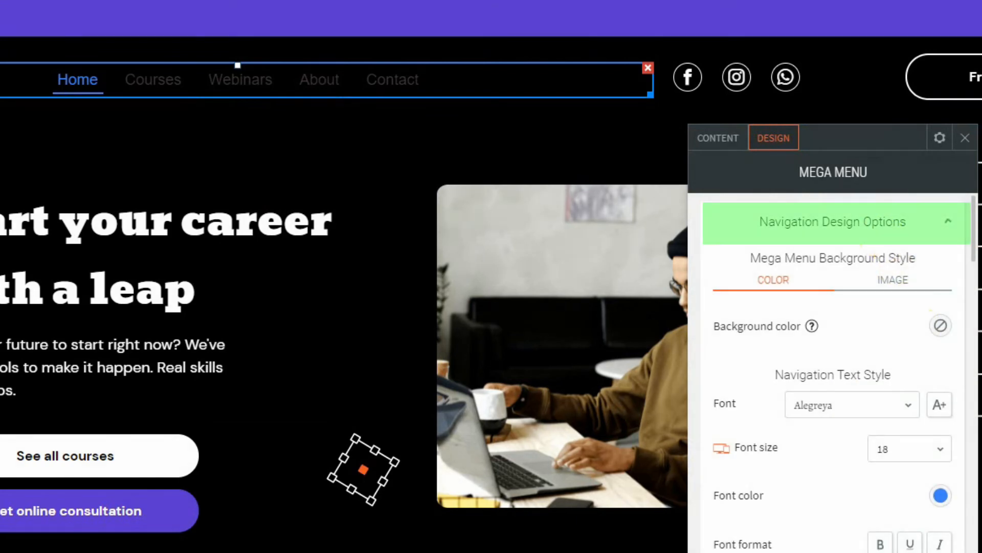
left_click(942, 497)
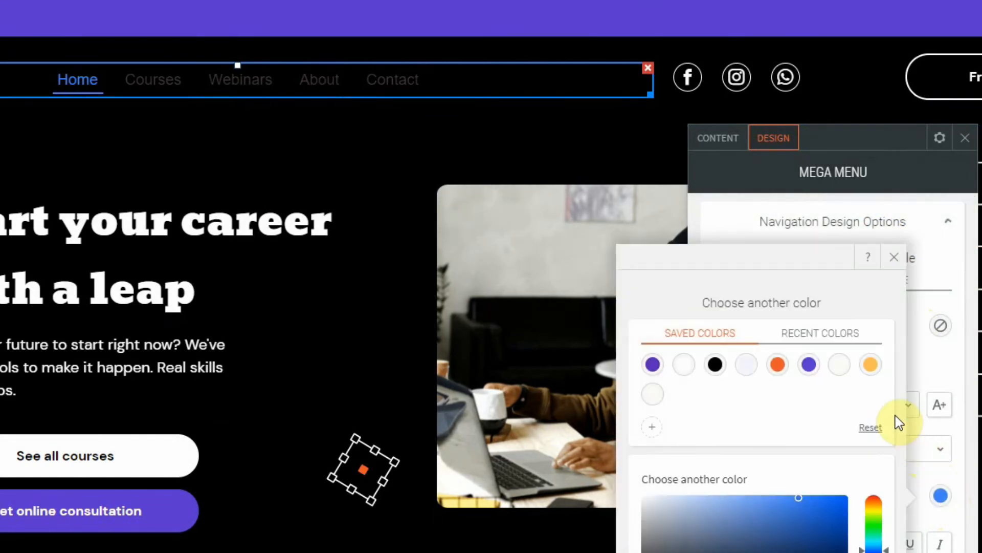
left_click(682, 365)
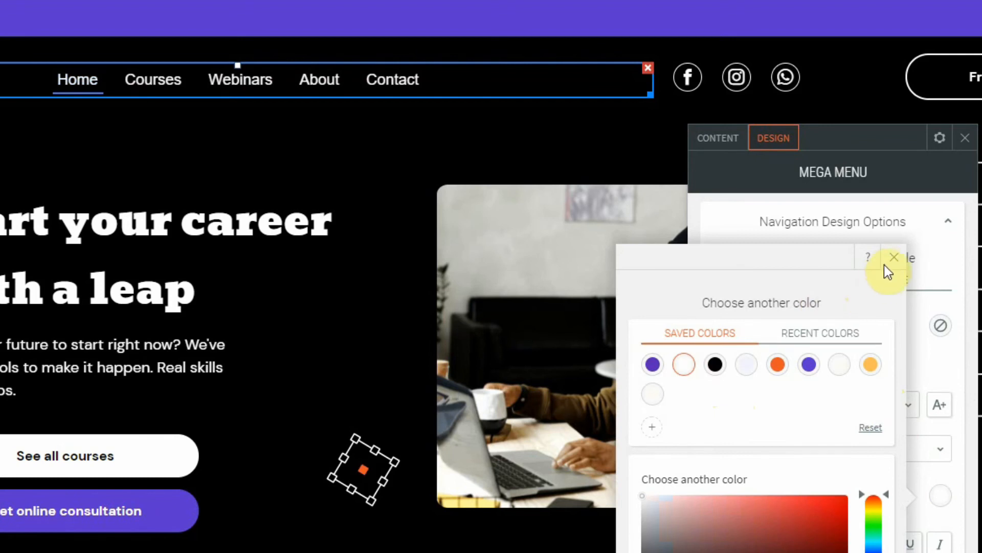
left_click(901, 259)
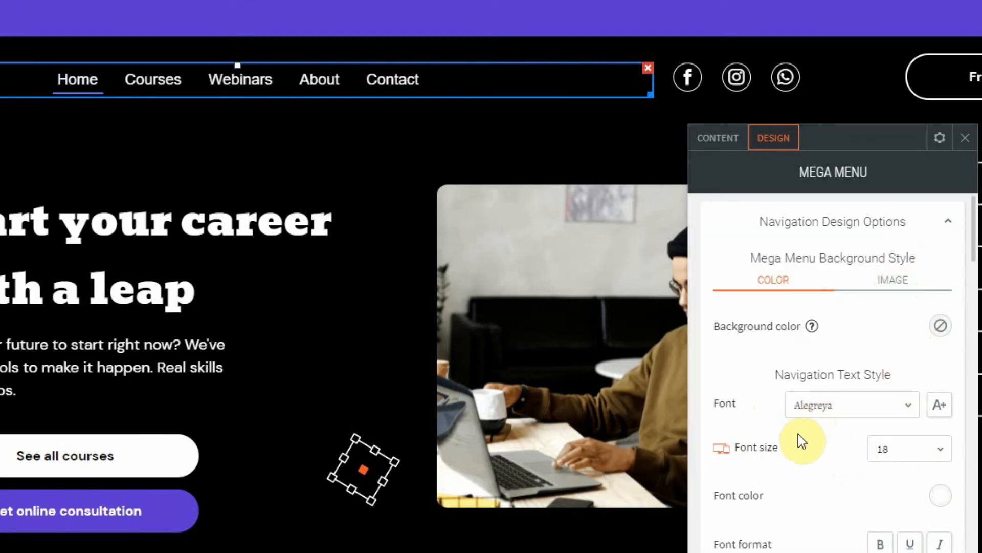
Step: Set the Navigation Text Hover Color to the saved light orange #ffbd58
scroll(828, 370, "down", 1)
scroll(821, 362, "down", 8)
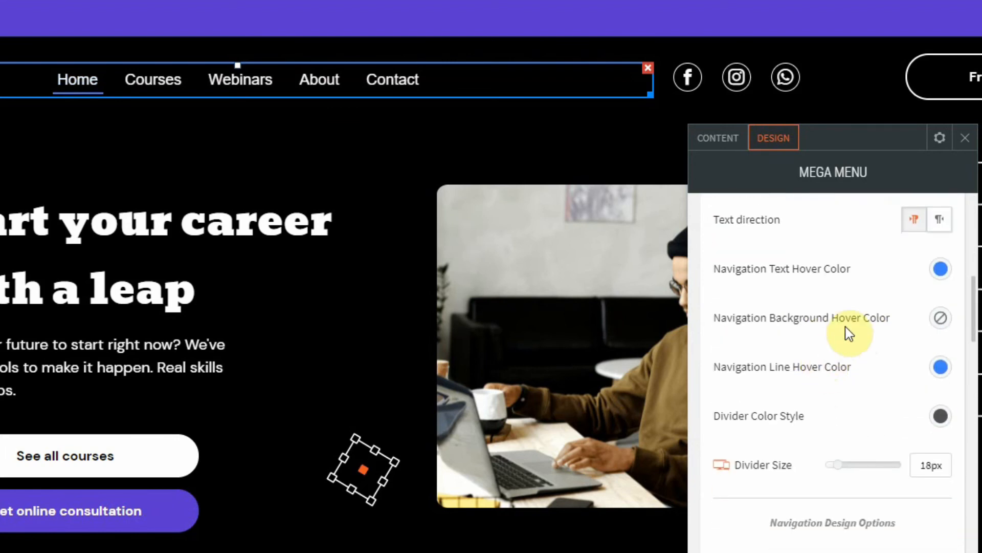
left_click(936, 271)
left_click(866, 271)
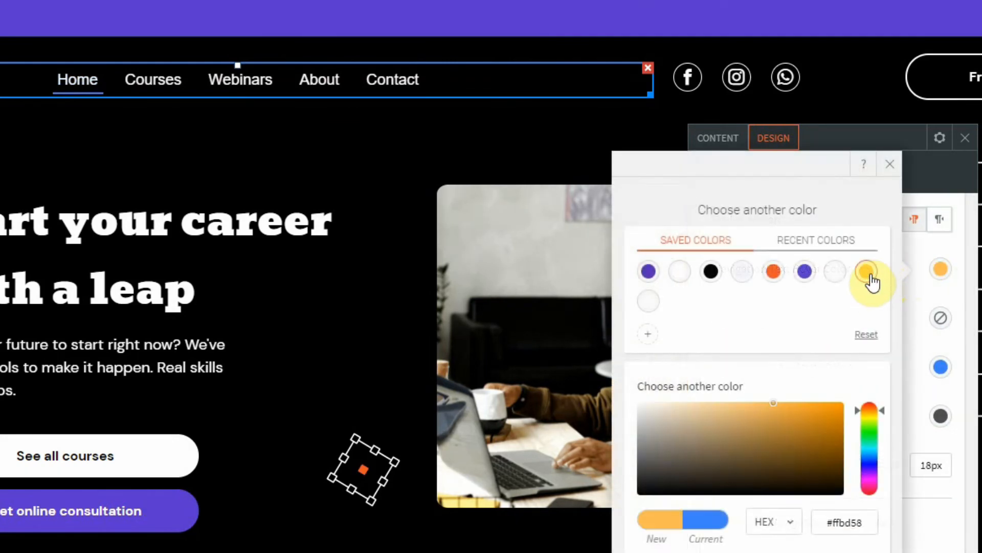
left_click(891, 166)
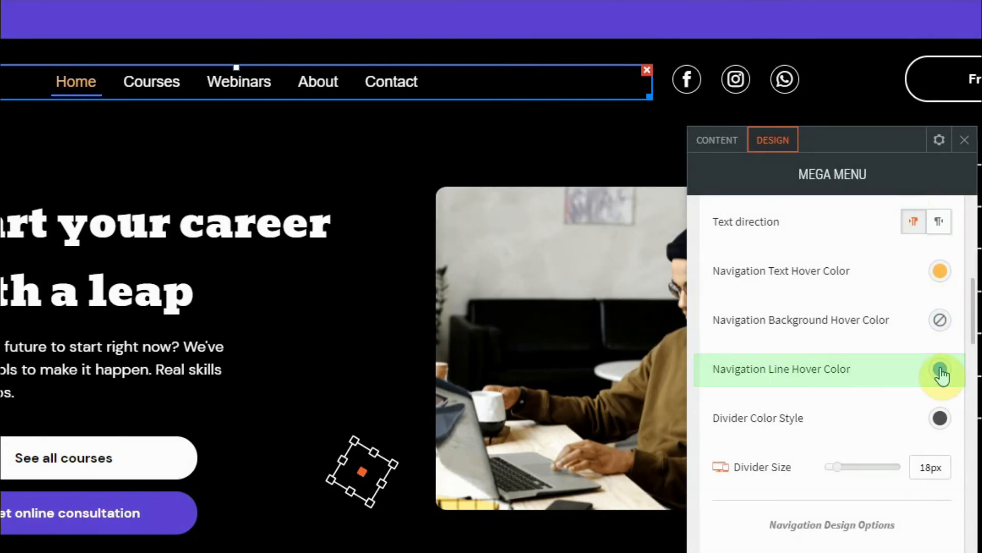
Step: Set the Navigation Line Hover Color to the saved light orange
left_click(940, 369)
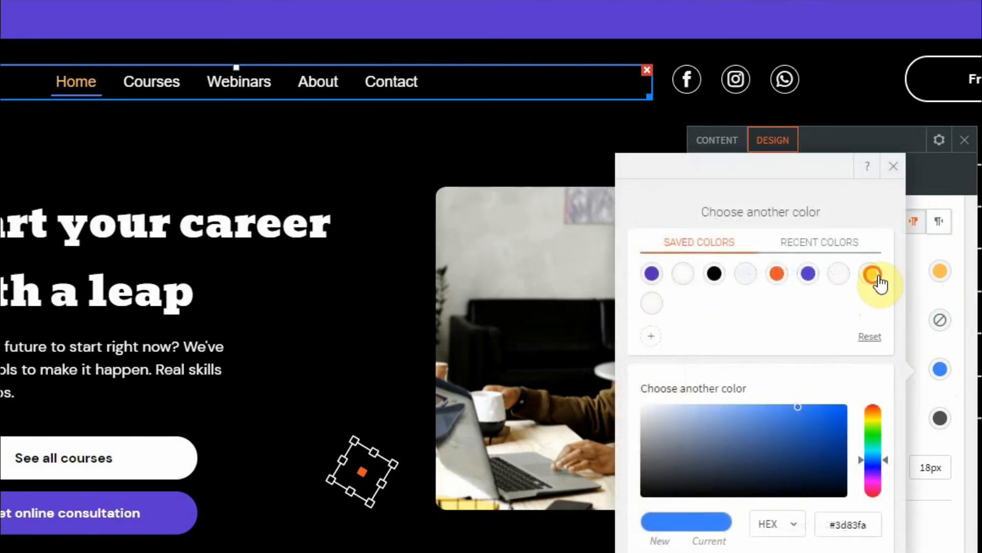
left_click(874, 276)
left_click(901, 167)
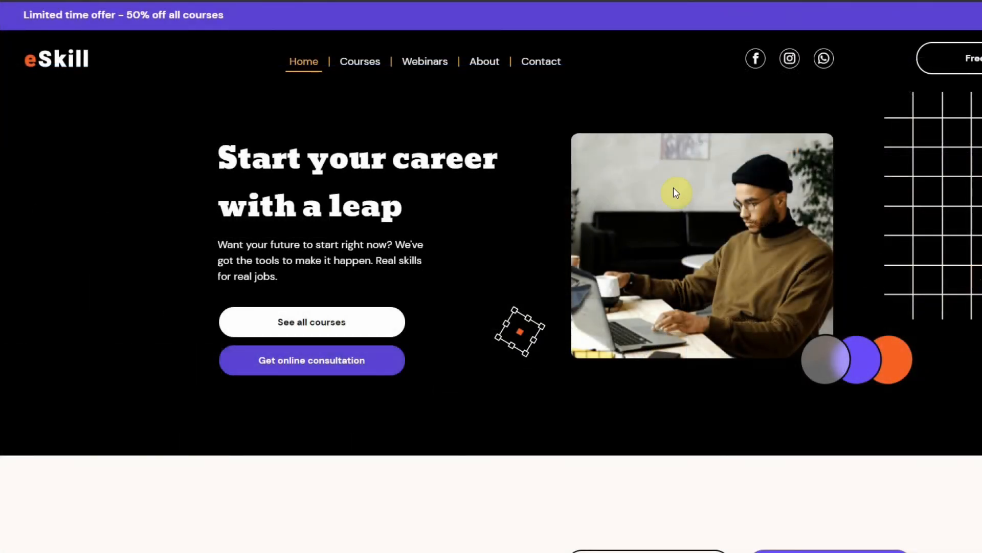
Step: Check the Webinars and About dropdowns of the mega menu in the site preview
mouse_move(433, 72)
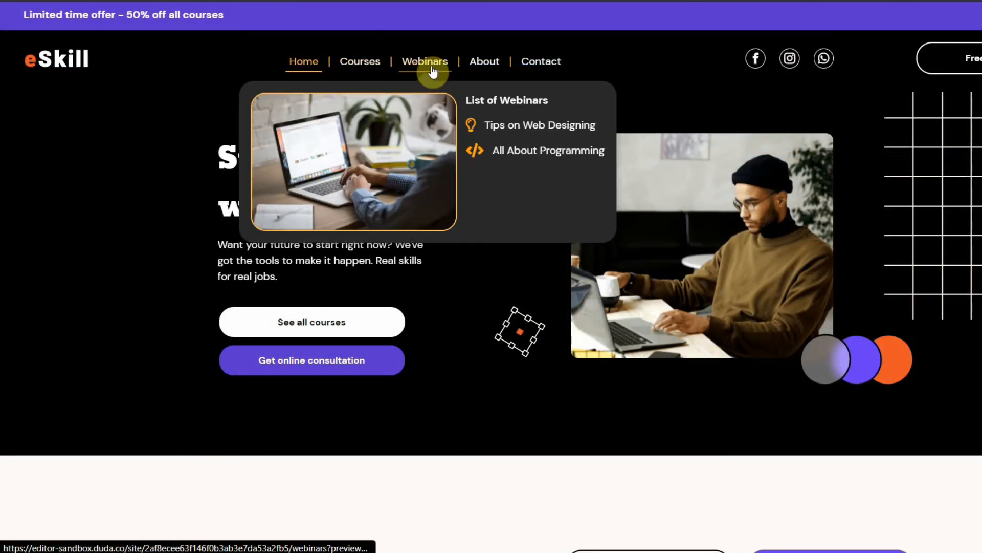
mouse_move(496, 71)
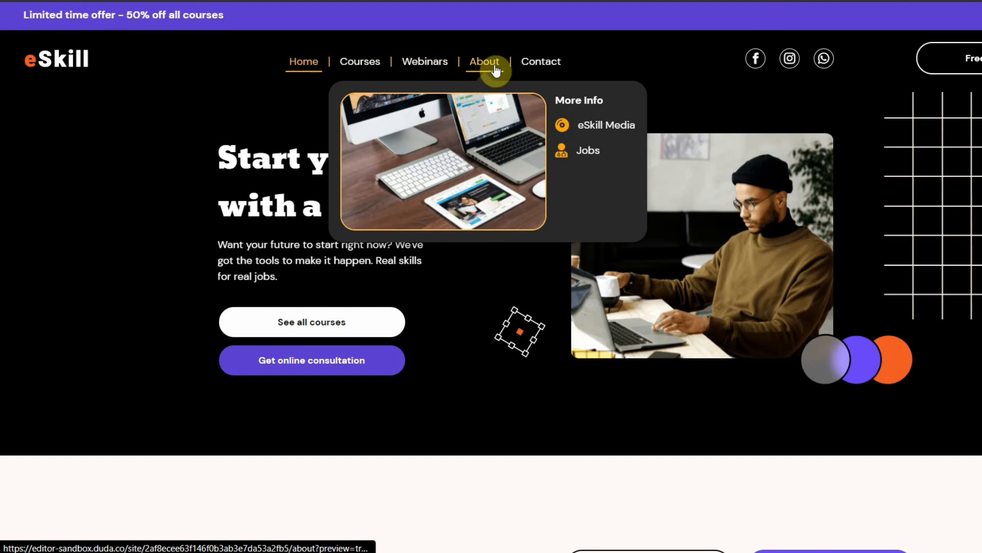